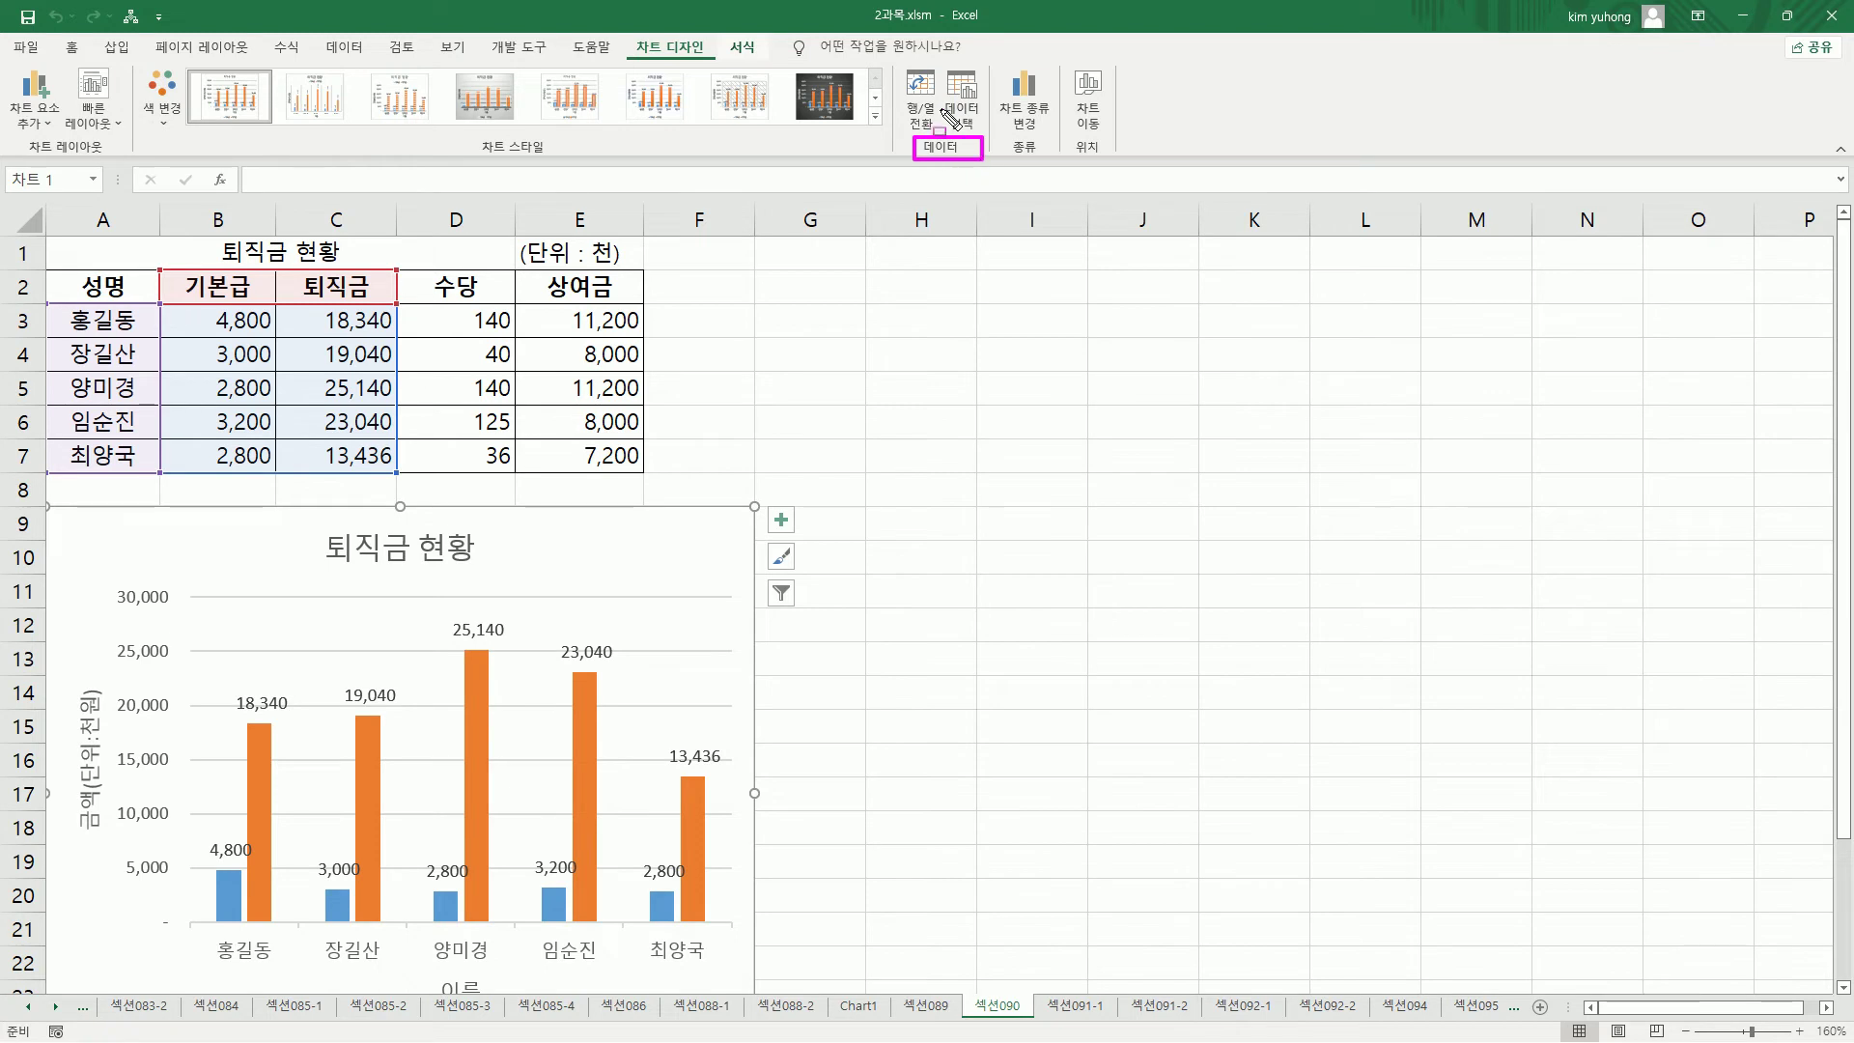
Open the chart's Select Data Source dialog to view its settings and close it without changing anything.
{"action": "left_click_drag", "start_coordinate": [936, 64], "coordinate": [986, 128]}
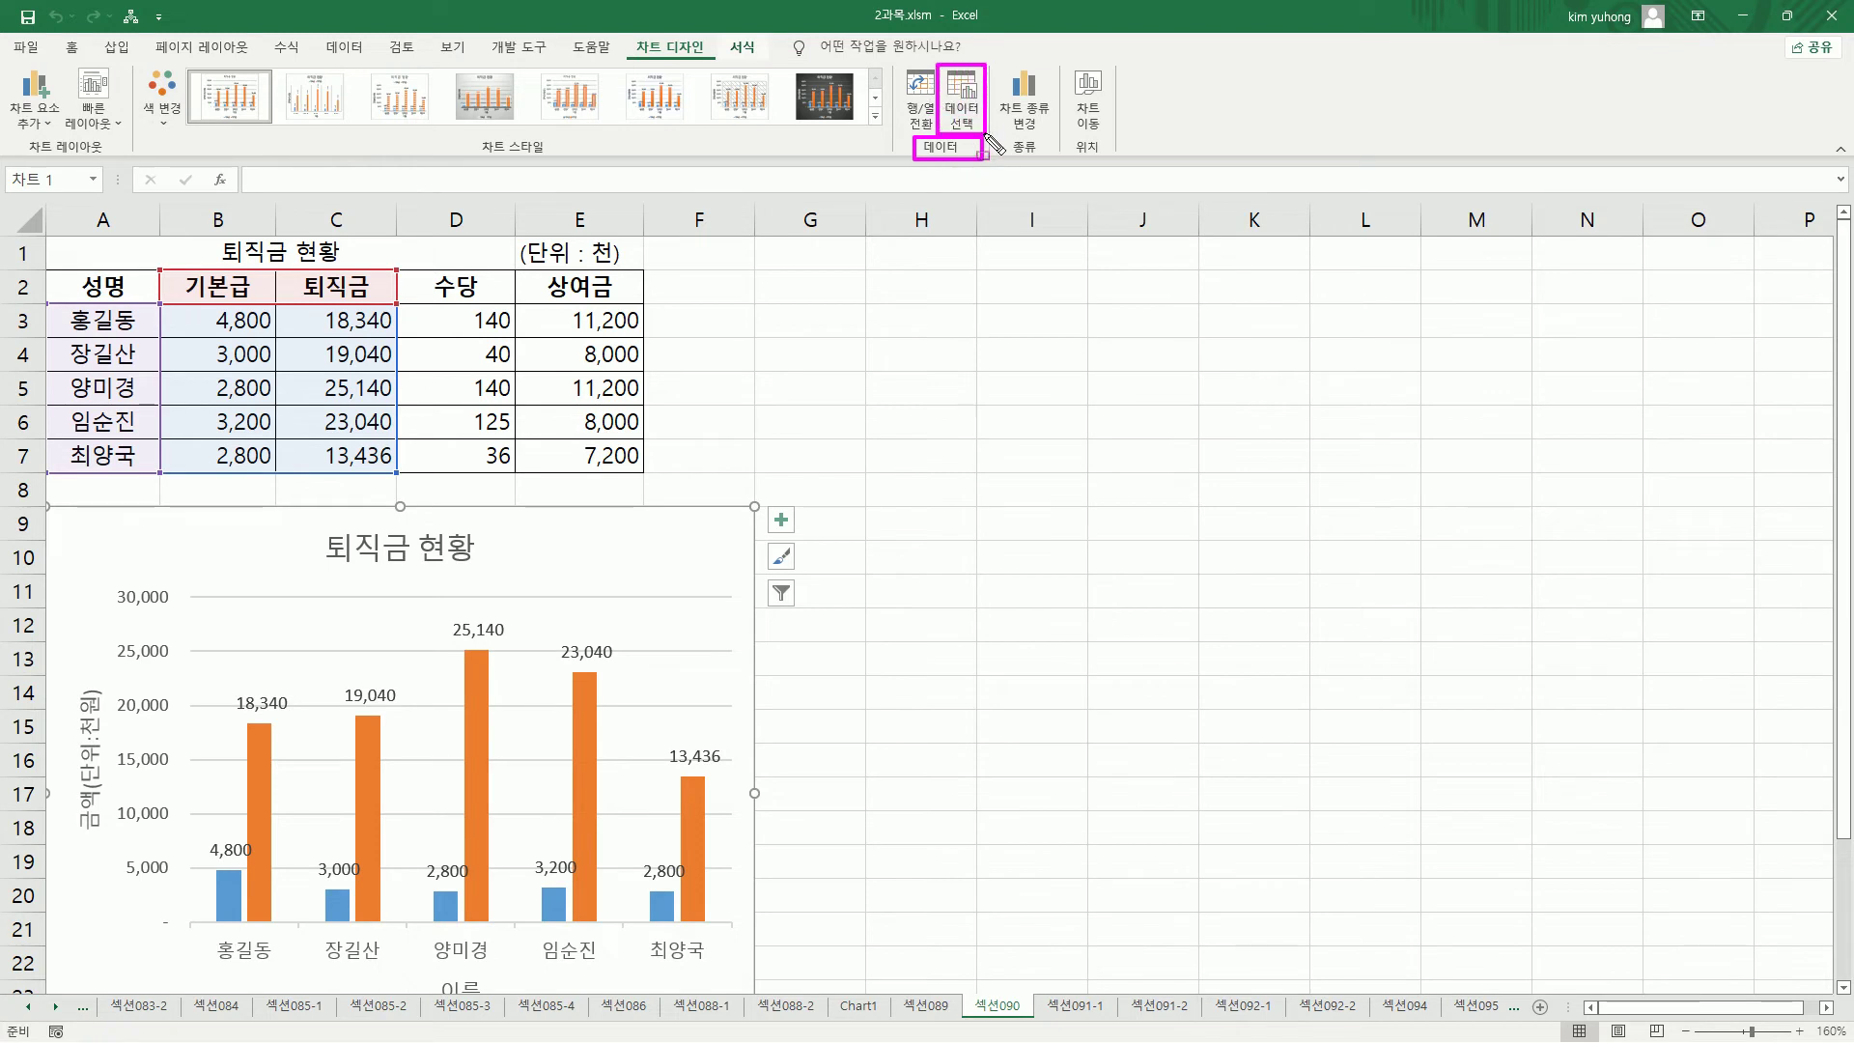
{"action": "key", "text": "Escape"}
{"action": "left_click", "coordinate": [964, 118]}
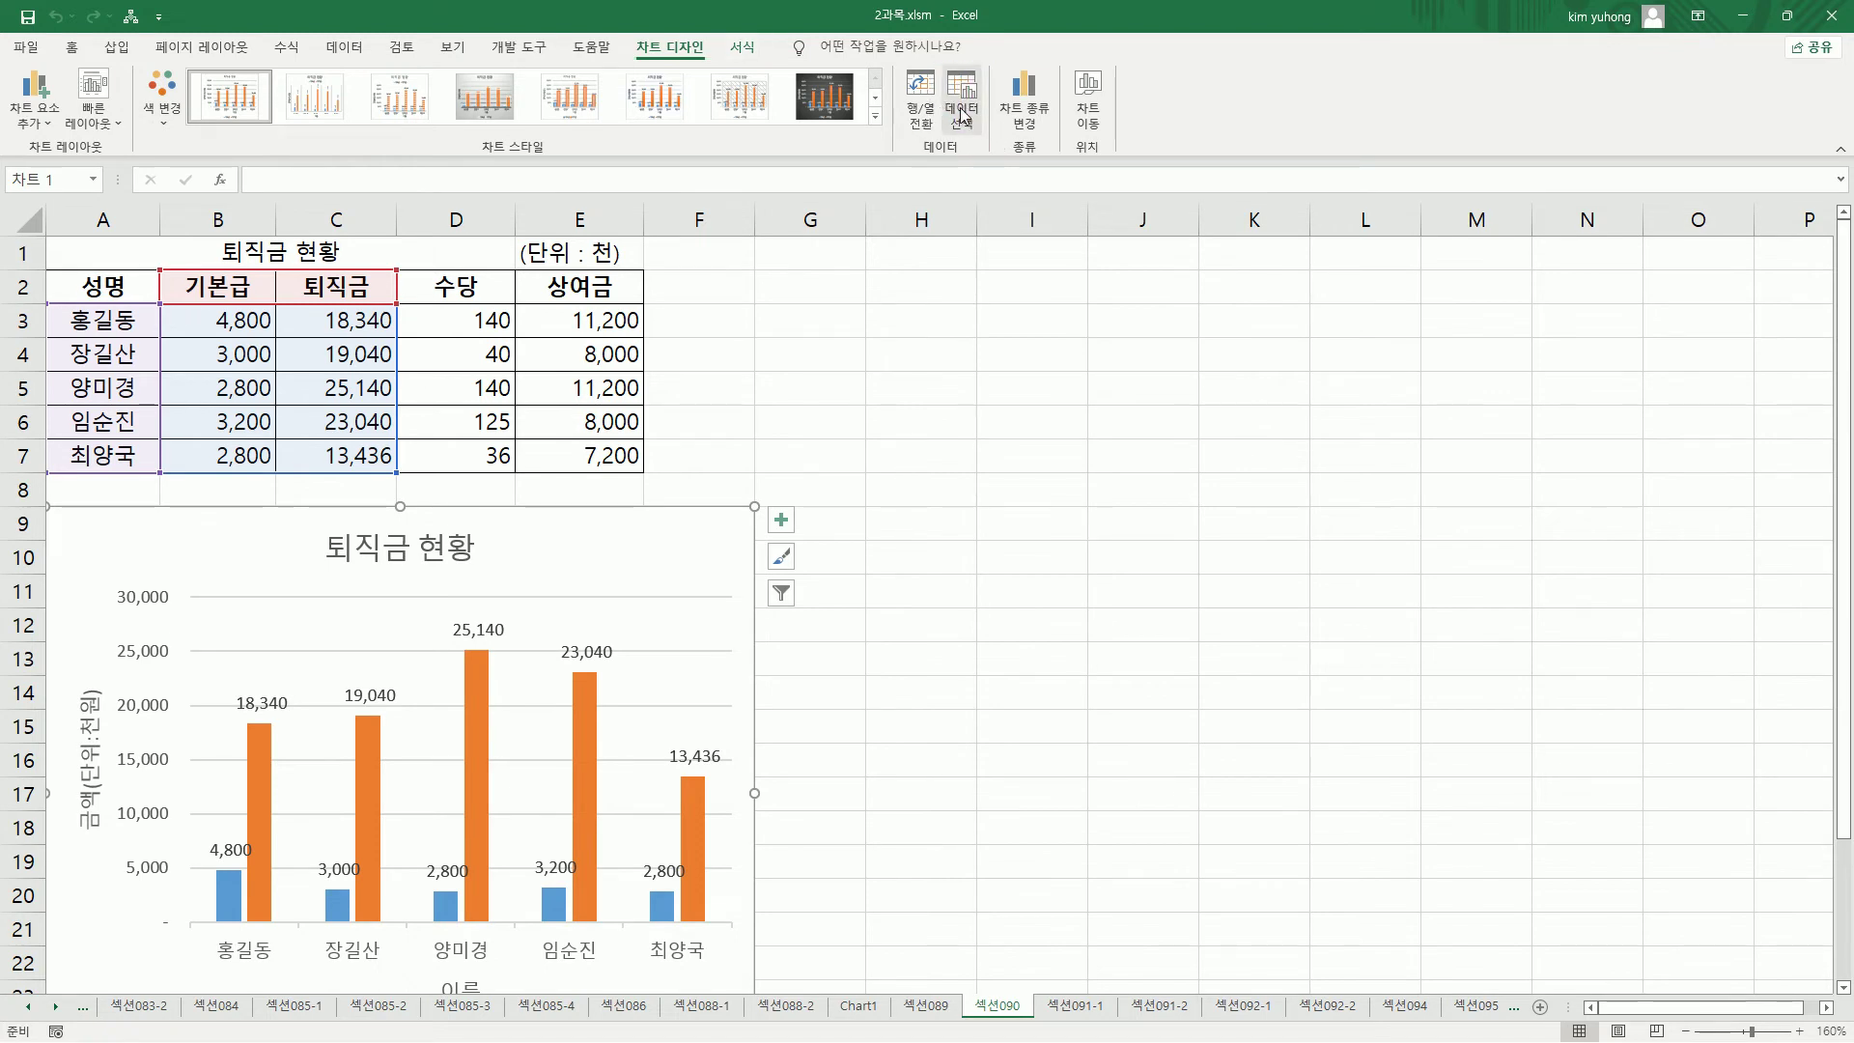
{"action": "mouse_move", "coordinate": [879, 497]}
{"action": "left_mouse_down"}
{"action": "mouse_move", "coordinate": [941, 784]}
{"action": "mouse_move", "coordinate": [1450, 821]}
{"action": "left_mouse_up"}
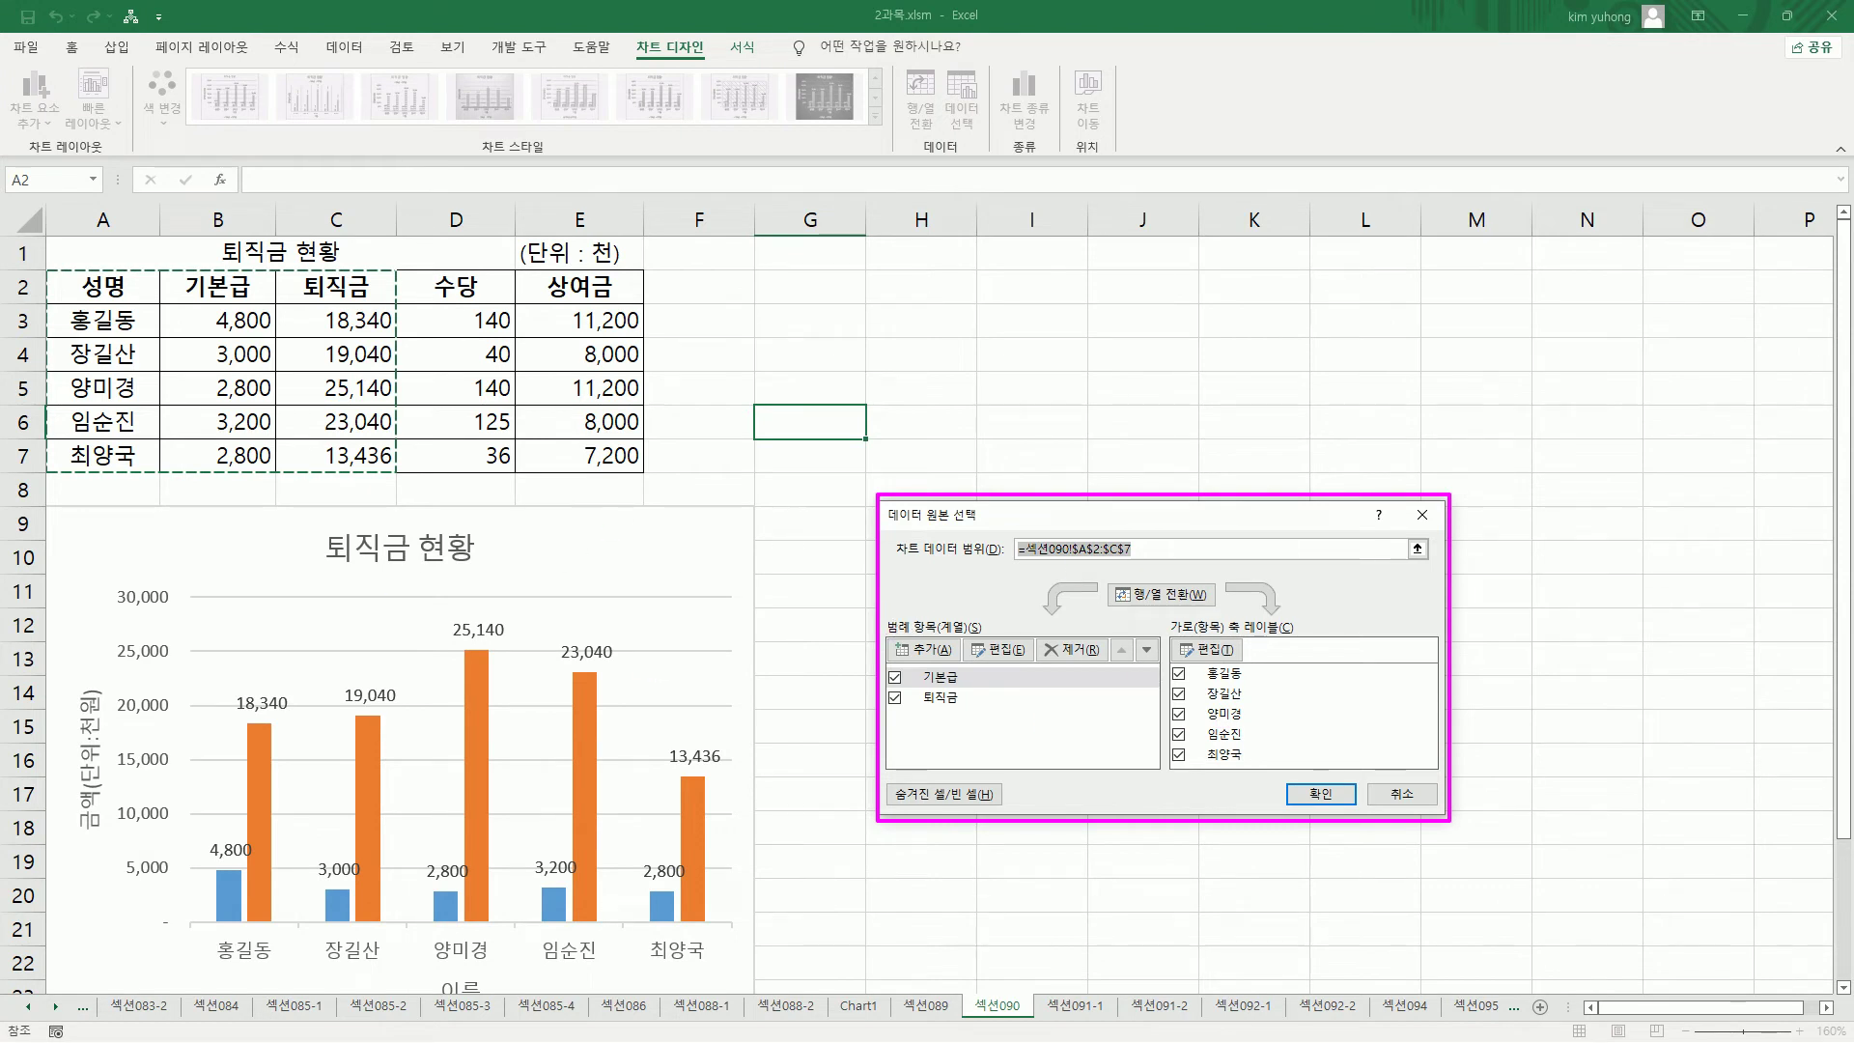
{"action": "left_click", "coordinate": [1423, 514]}
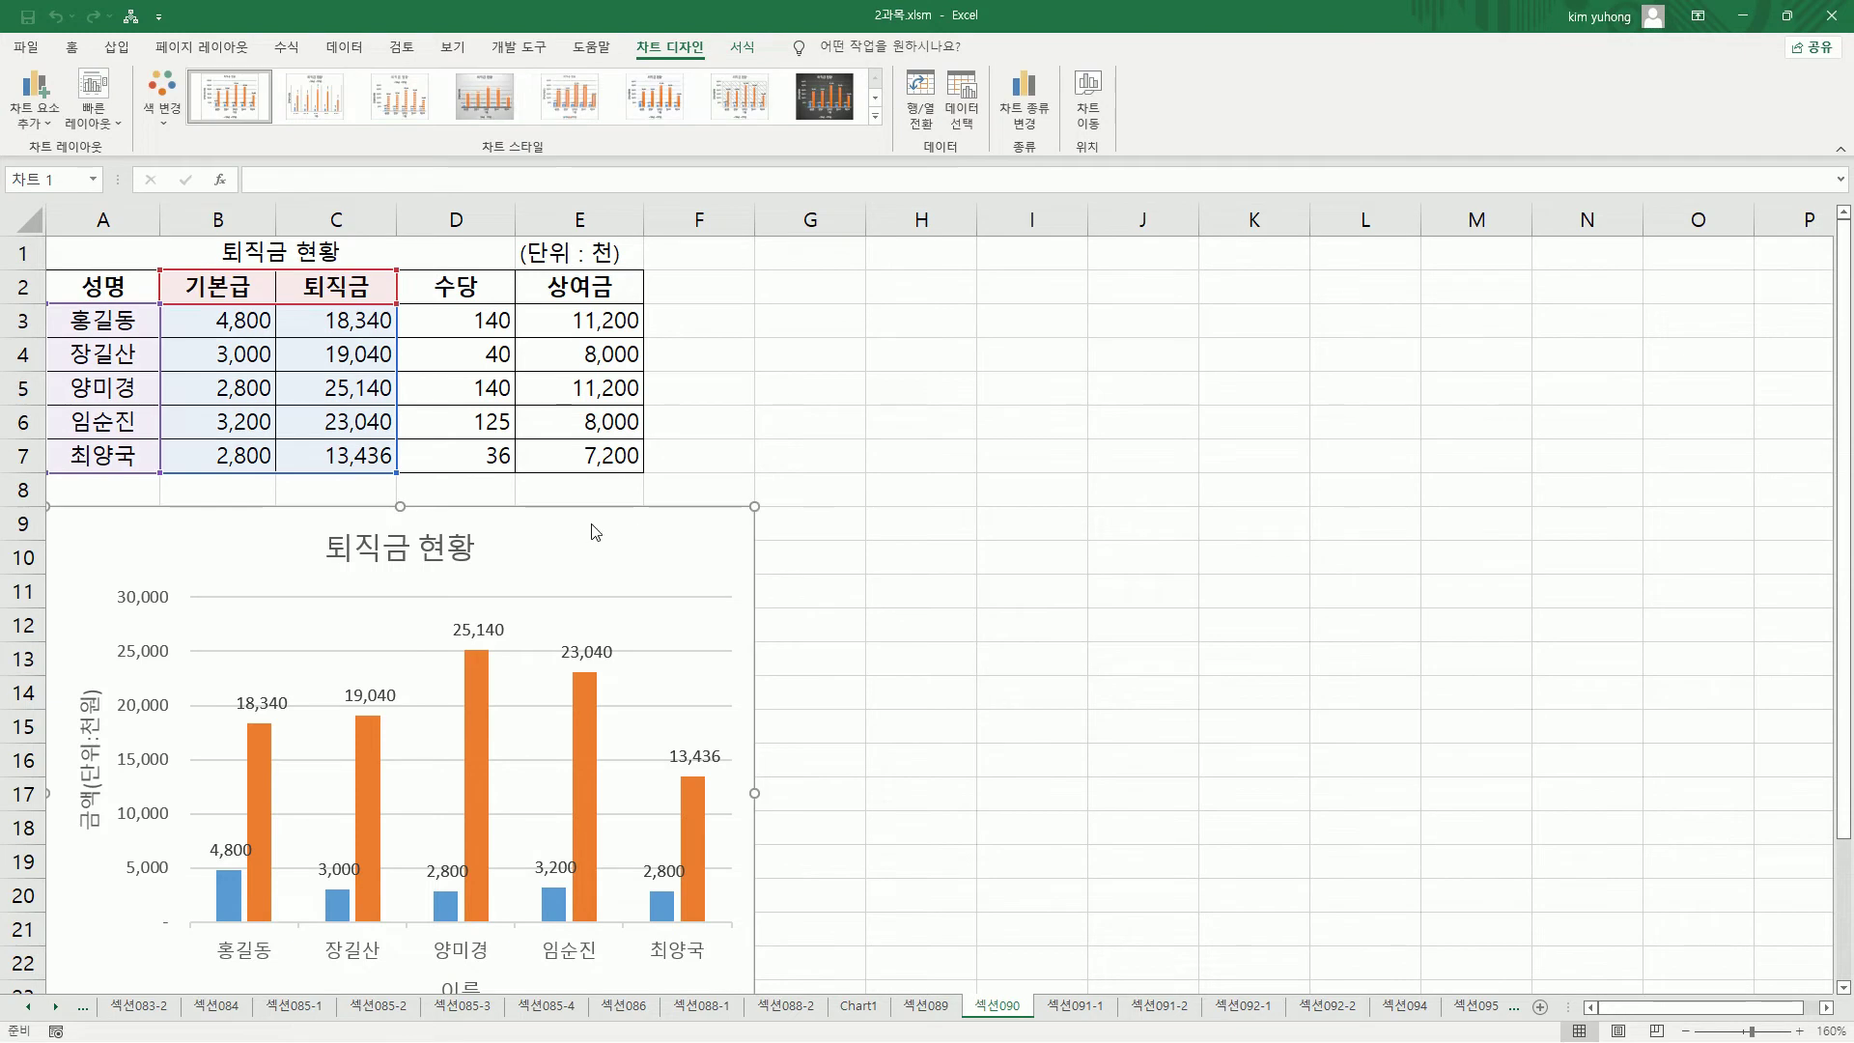
{"action": "right_click", "coordinate": [705, 530]}
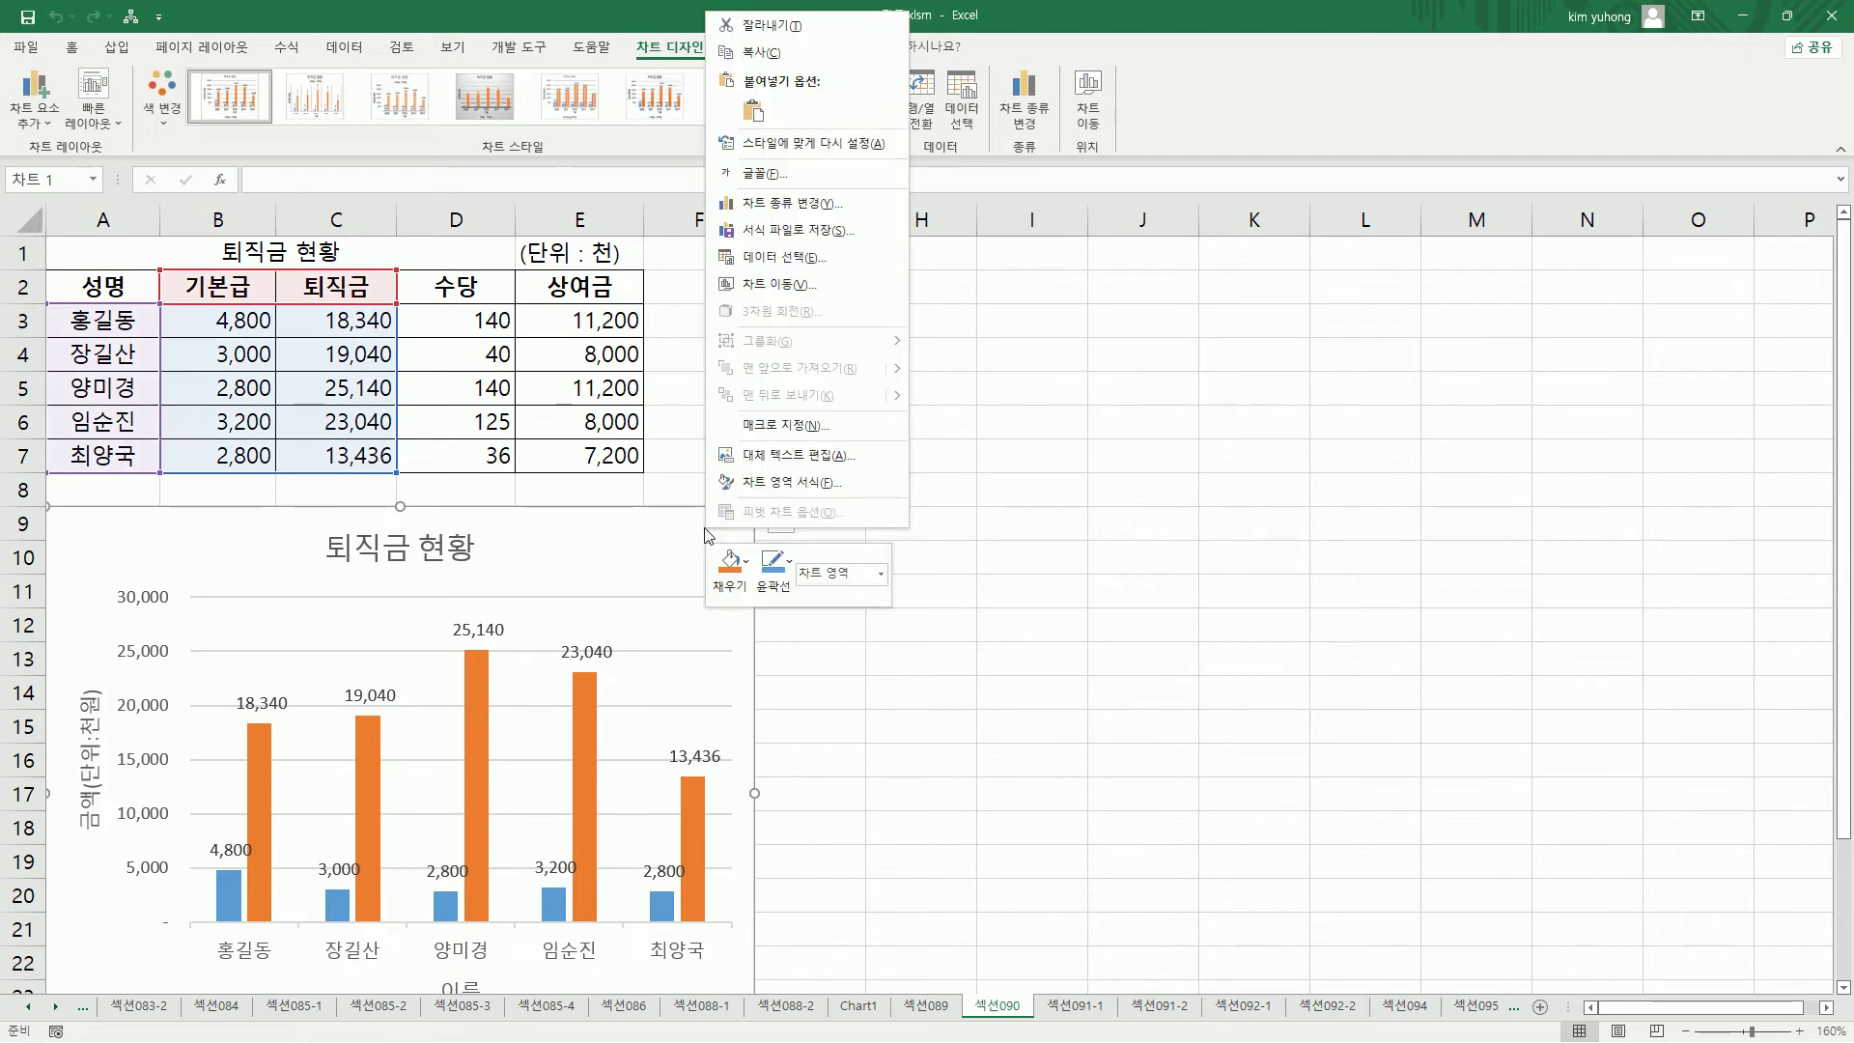
{"action": "left_click", "coordinate": [814, 257]}
{"action": "left_click_drag", "start_coordinate": [718, 245], "coordinate": [845, 271]}
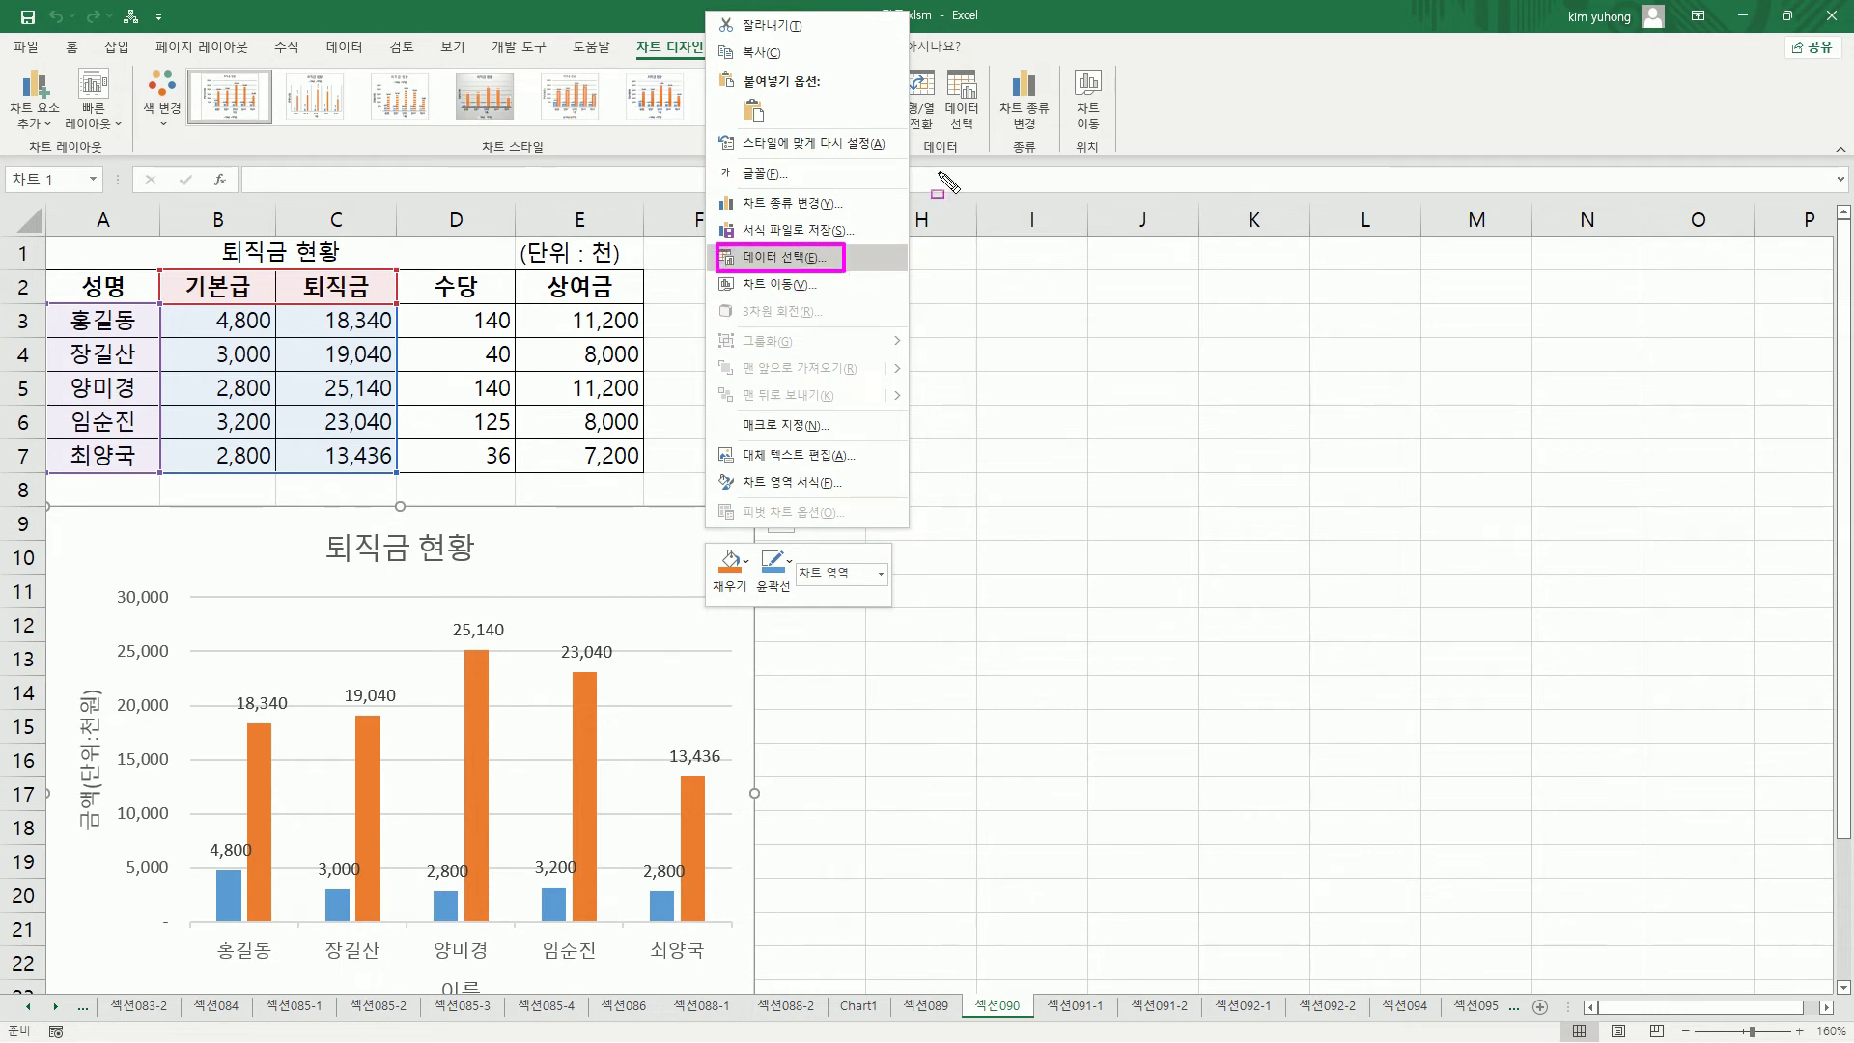
{"action": "left_click_drag", "start_coordinate": [938, 58], "coordinate": [991, 141]}
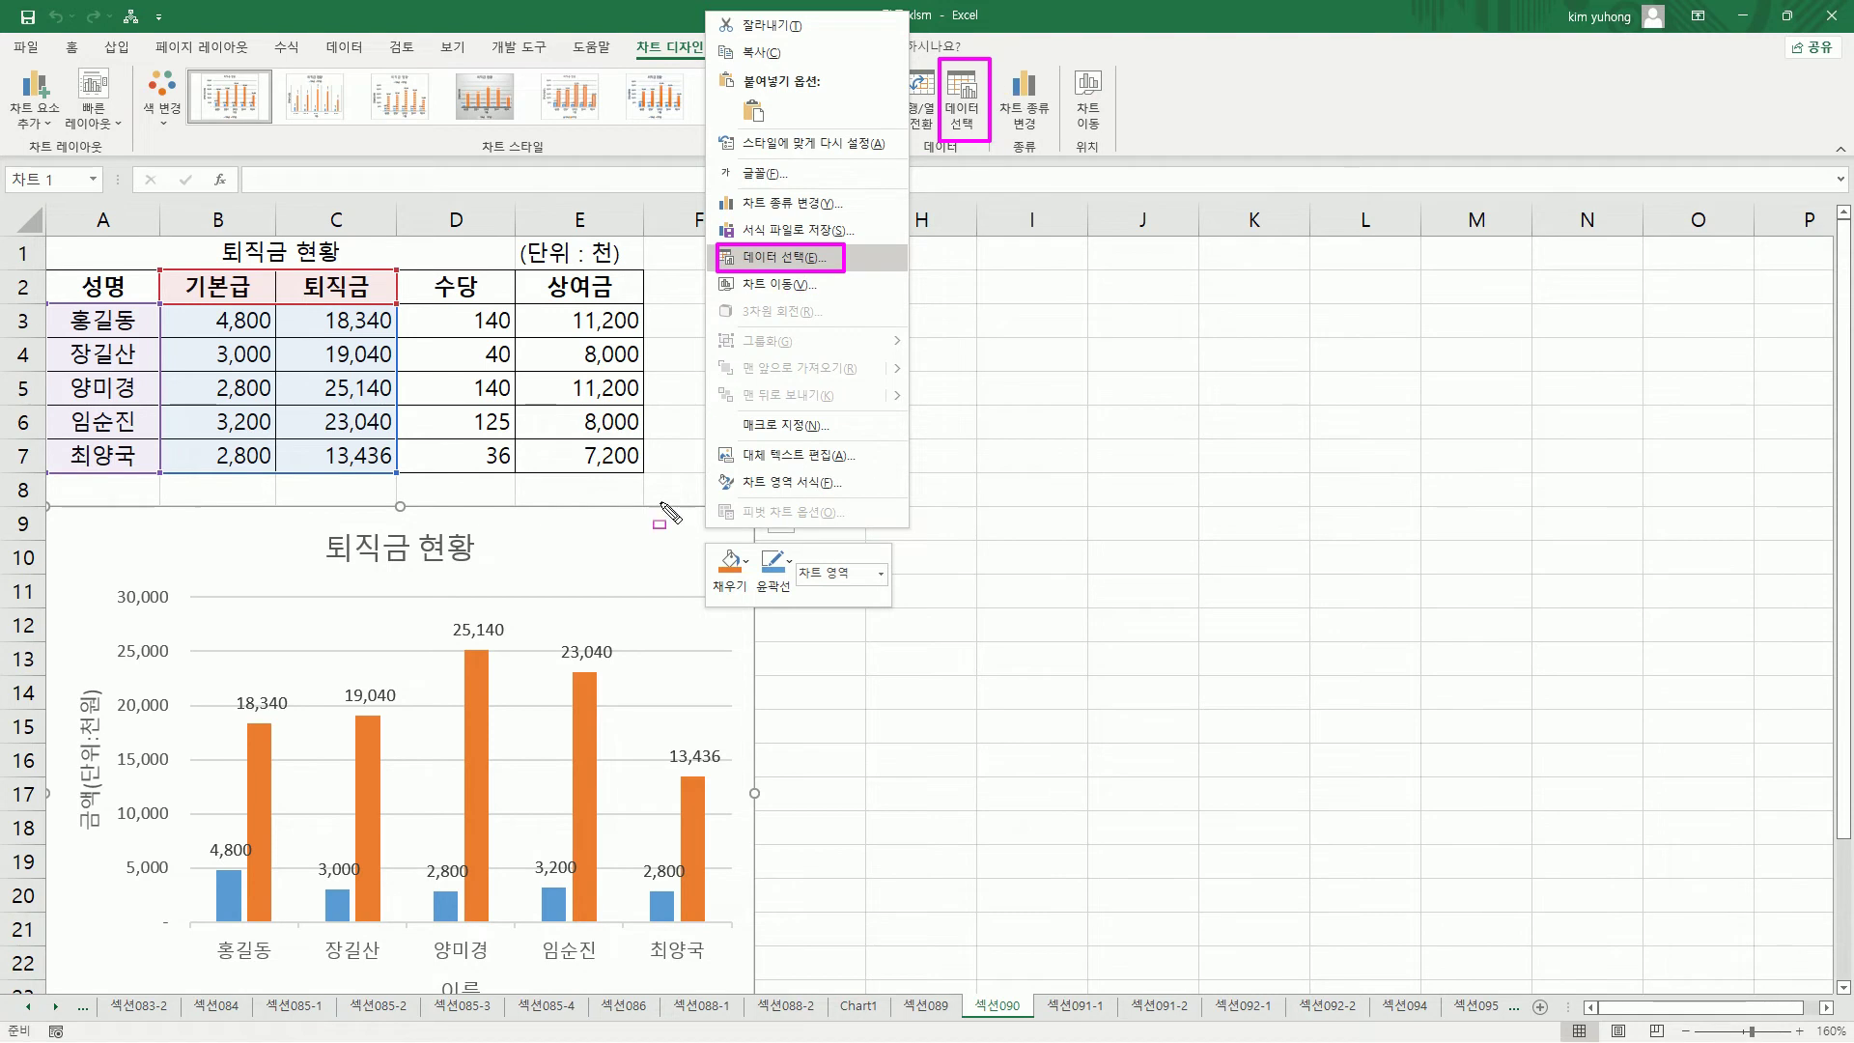
{"action": "key", "text": "Escape"}
Change the chart's source data range to cells A2:B7 on the 섹션090 sheet and apply it.
{"action": "right_click", "coordinate": [671, 539]}
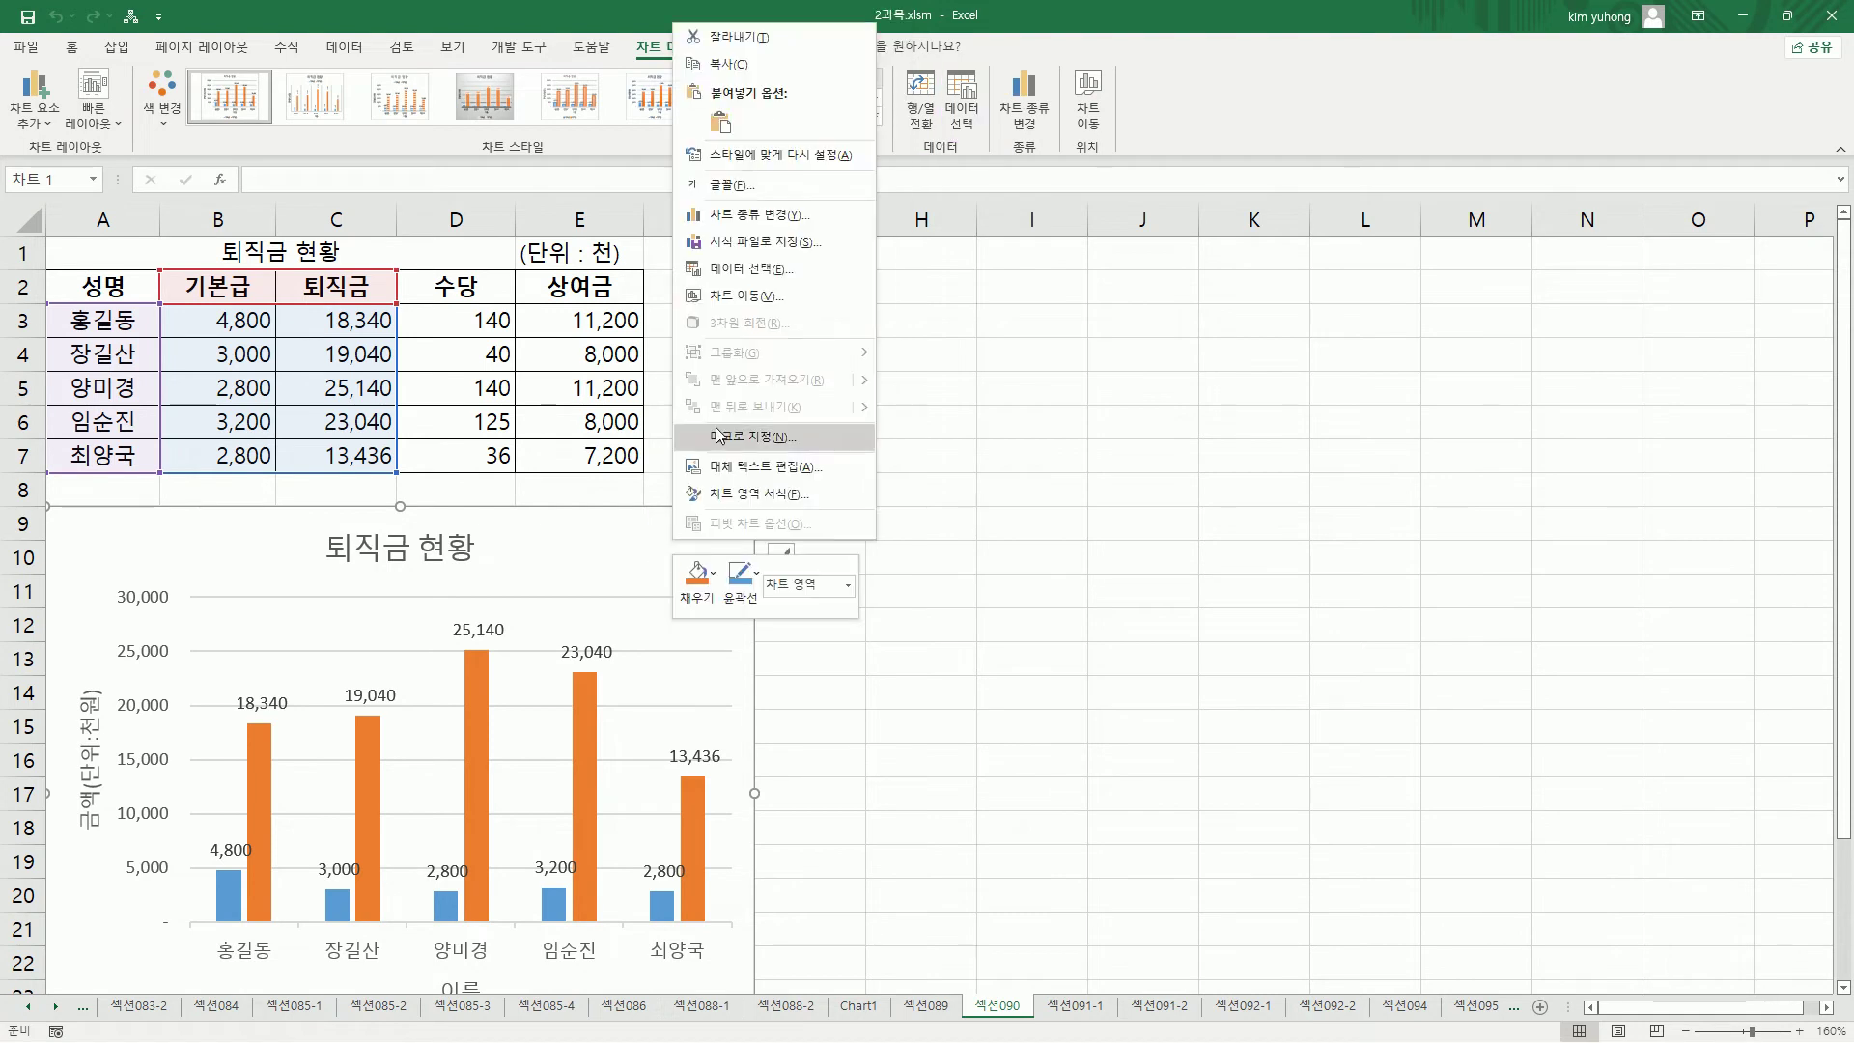
{"action": "left_click", "coordinate": [768, 269]}
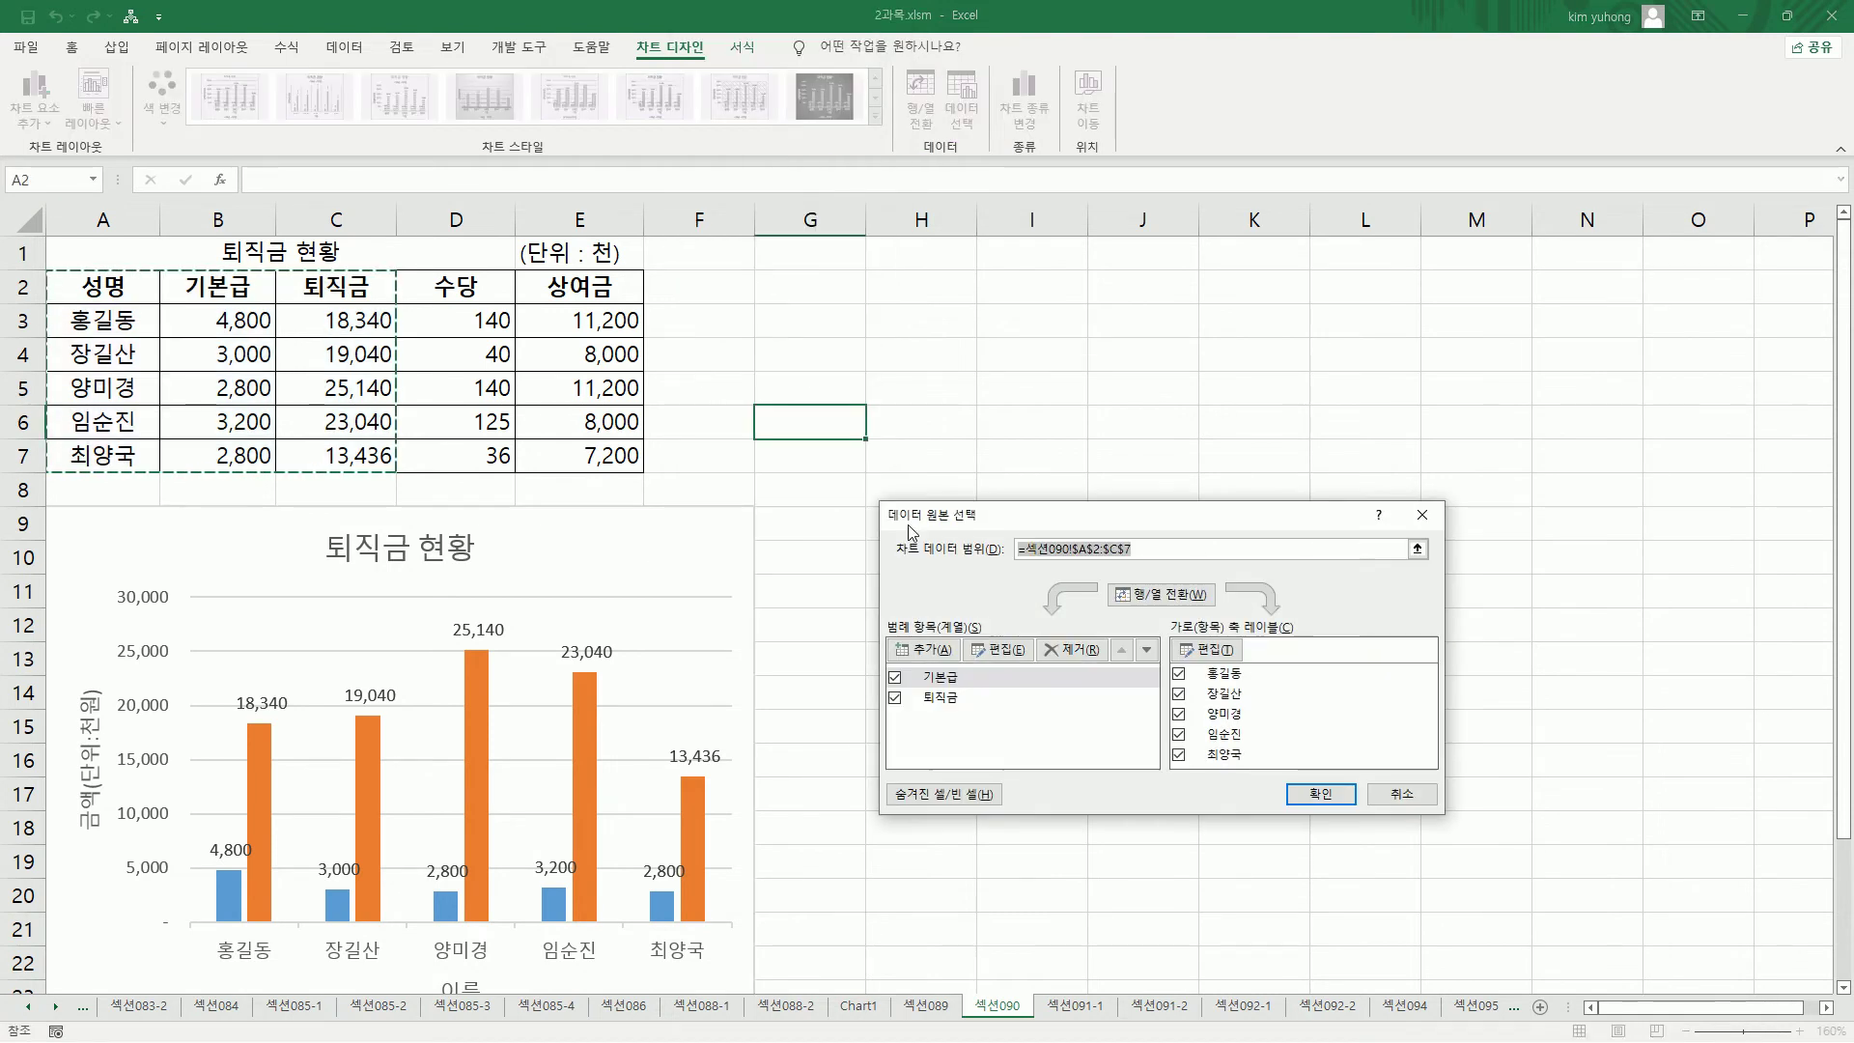
{"action": "mouse_move", "coordinate": [877, 499]}
{"action": "left_mouse_down"}
{"action": "mouse_move", "coordinate": [1504, 842]}
{"action": "mouse_move", "coordinate": [1452, 820]}
{"action": "left_mouse_up"}
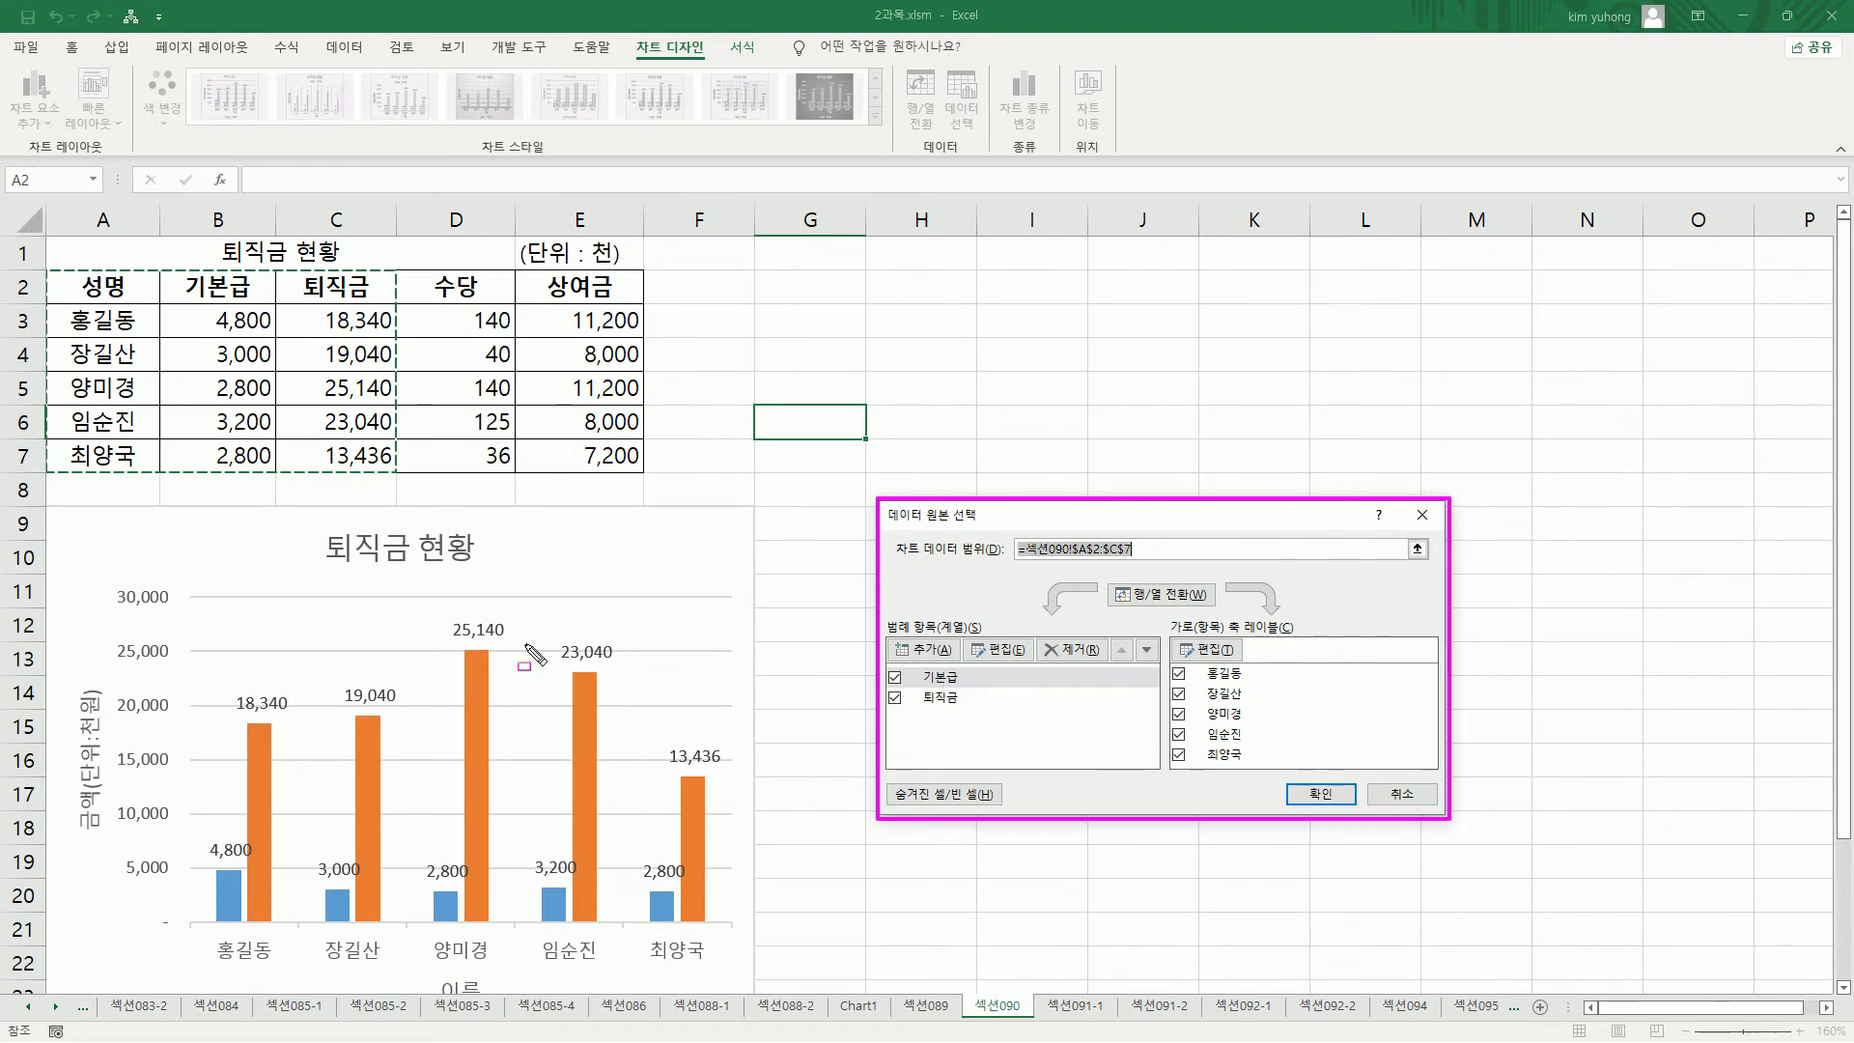
{"action": "mouse_move", "coordinate": [51, 271]}
{"action": "left_mouse_down"}
{"action": "mouse_move", "coordinate": [193, 311]}
{"action": "mouse_move", "coordinate": [394, 311]}
{"action": "mouse_move", "coordinate": [393, 466]}
{"action": "left_mouse_up"}
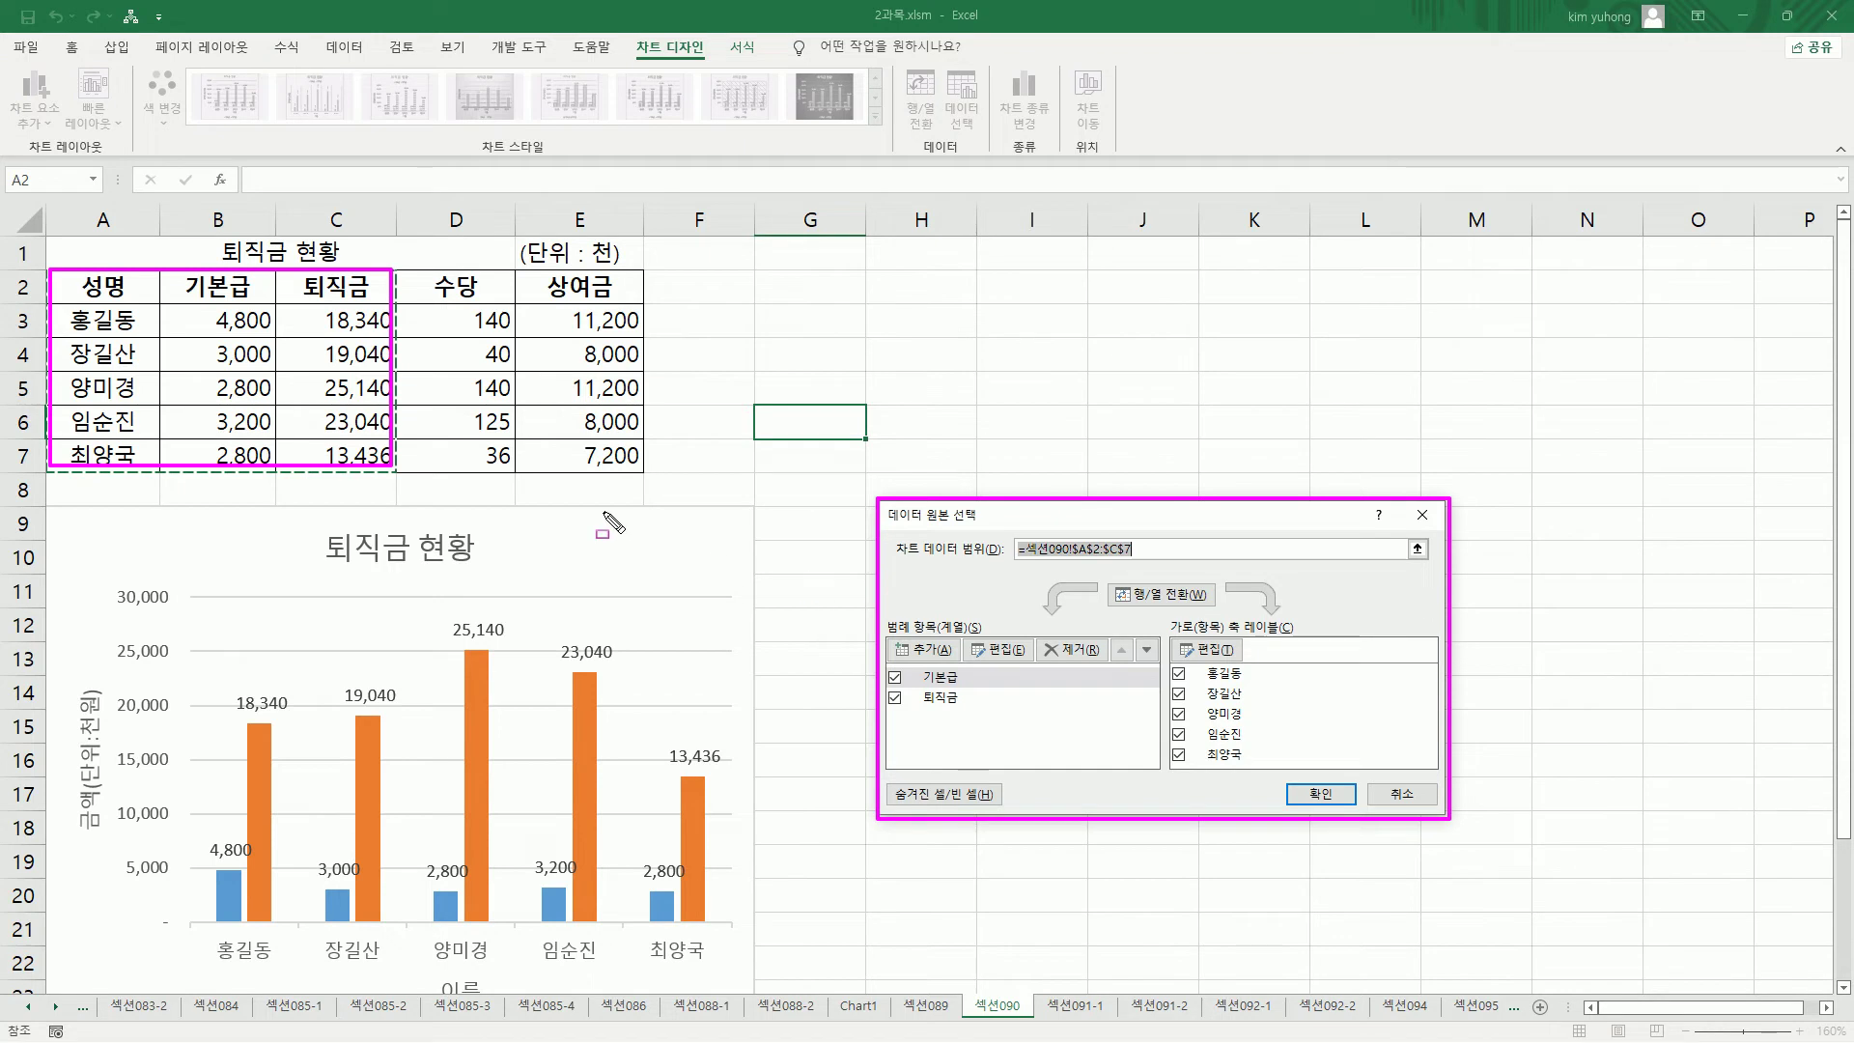
{"action": "key", "text": "Escape"}
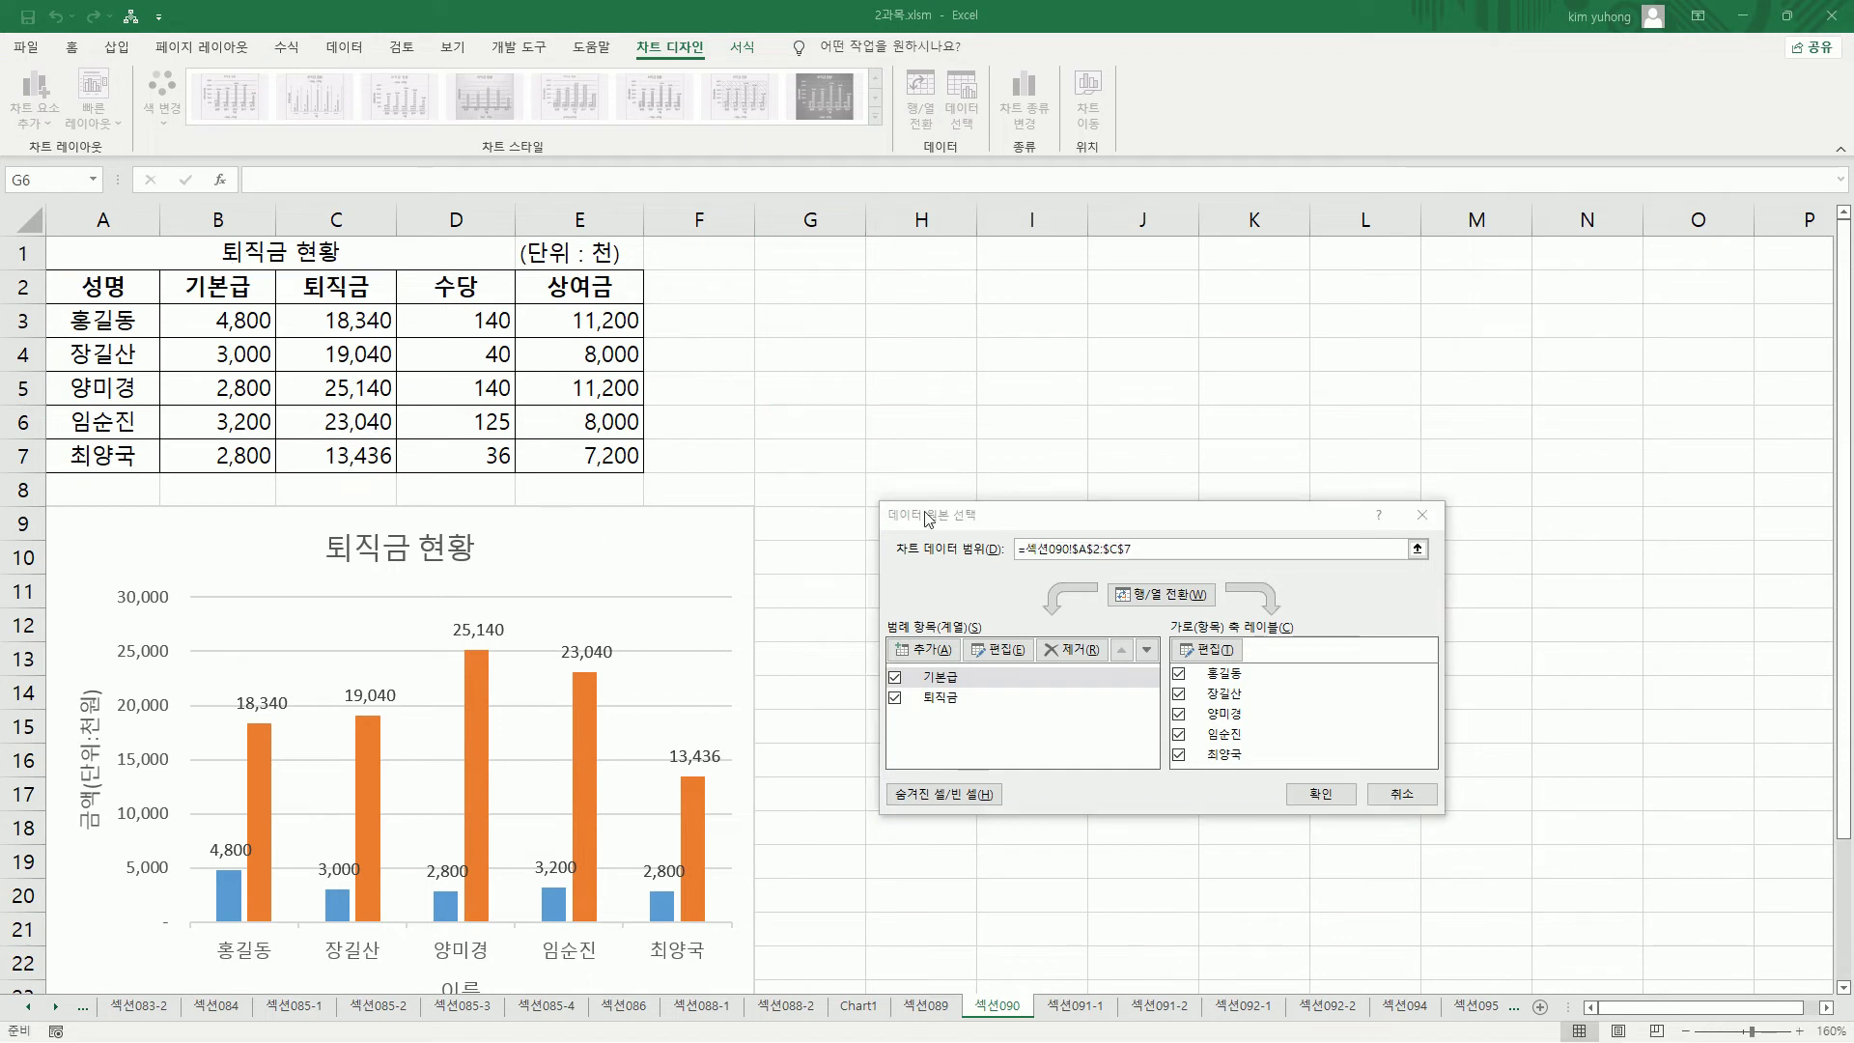
{"action": "mouse_move", "coordinate": [69, 277]}
{"action": "left_mouse_down"}
{"action": "mouse_move", "coordinate": [290, 473]}
{"action": "mouse_move", "coordinate": [293, 498]}
{"action": "left_mouse_up"}
{"action": "key", "text": "Escape"}
{"action": "left_click", "coordinate": [1128, 537]}
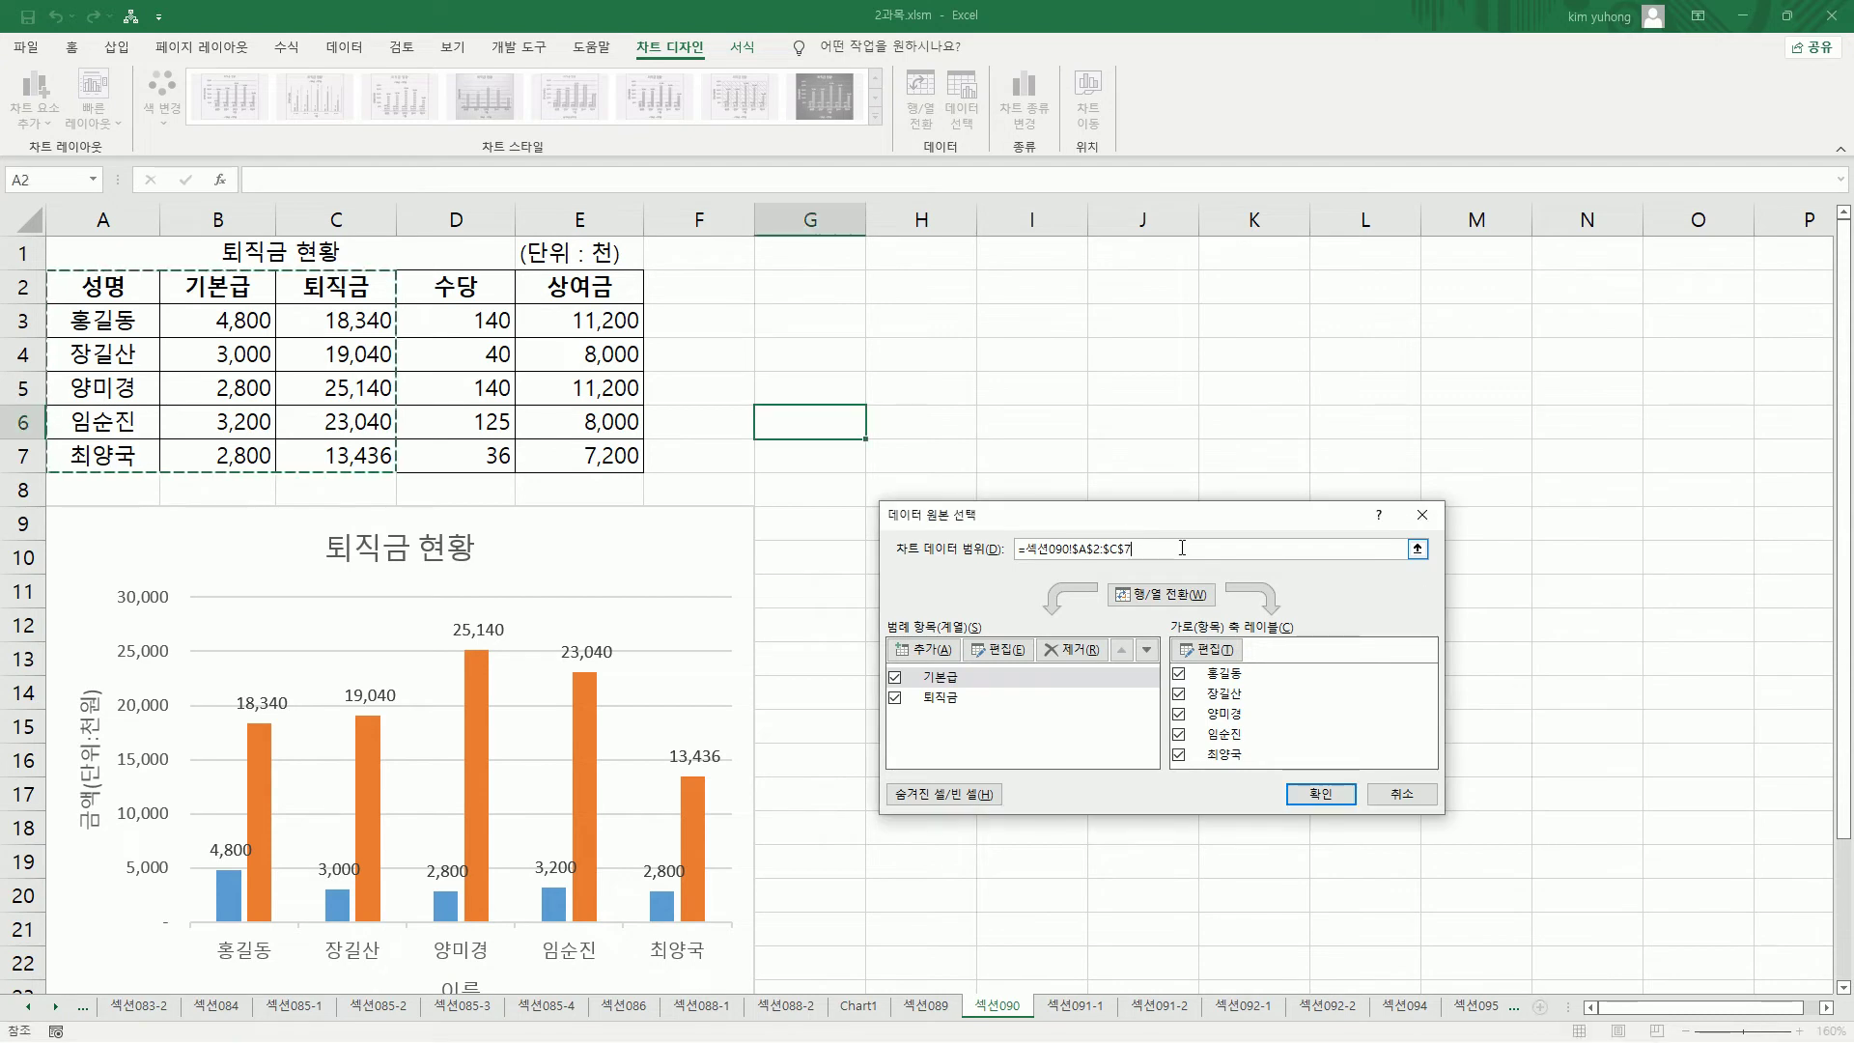
{"action": "left_click_drag", "start_coordinate": [118, 294], "coordinate": [214, 455]}
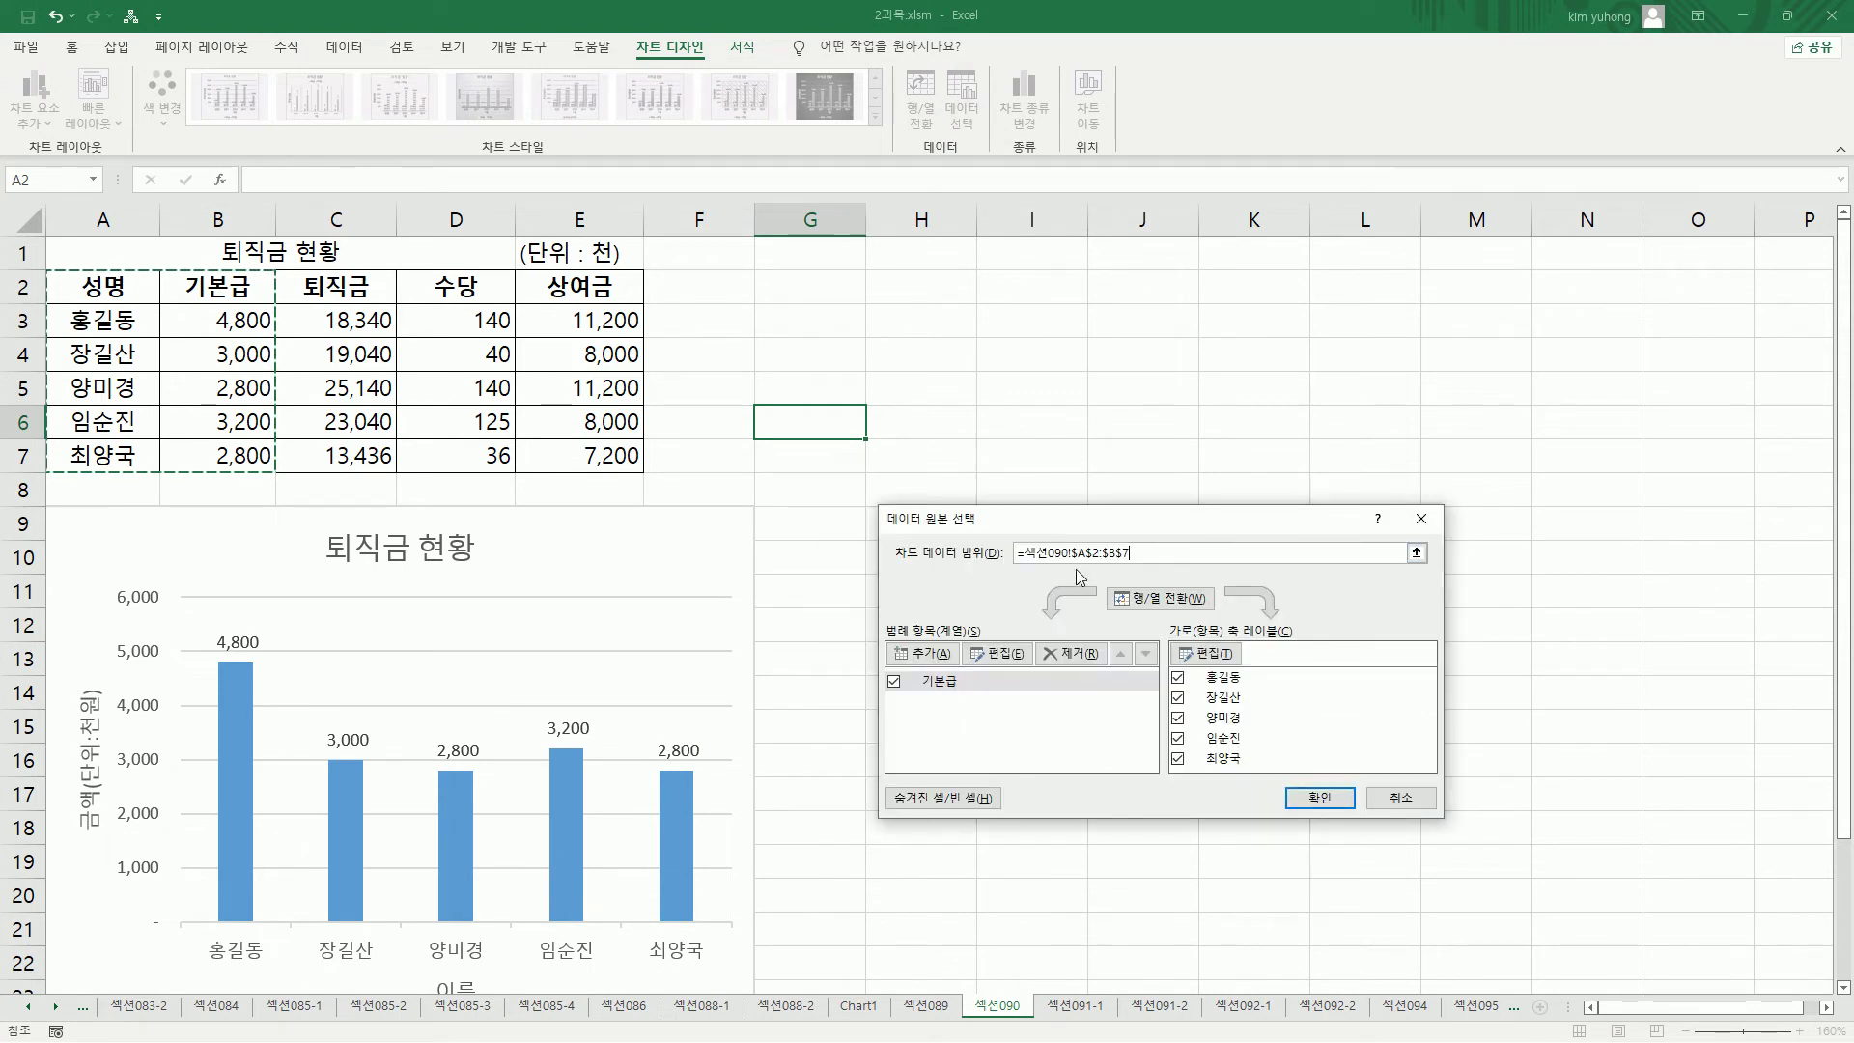
{"action": "left_click", "coordinate": [1321, 800]}
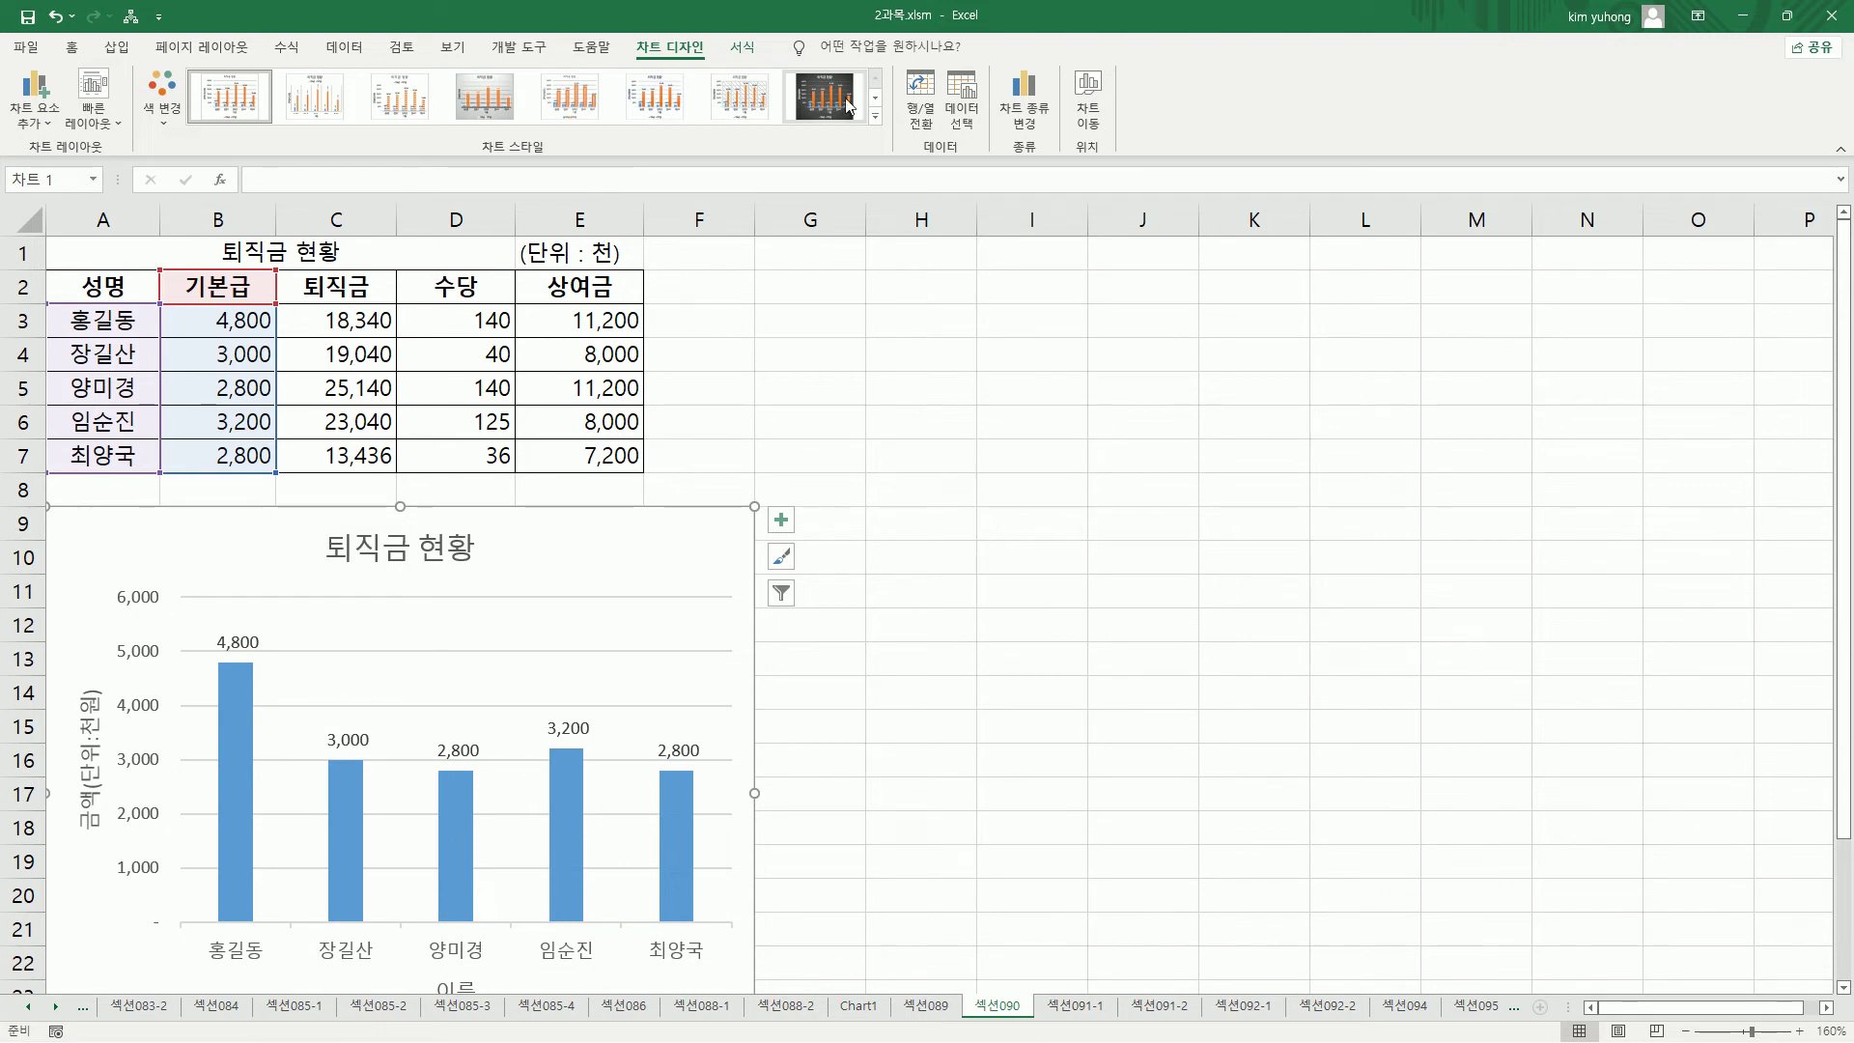
Reopen the chart's data source settings and examine the data range, row/column switch, legend series and horizontal axis labels.
{"action": "left_click", "coordinate": [962, 96]}
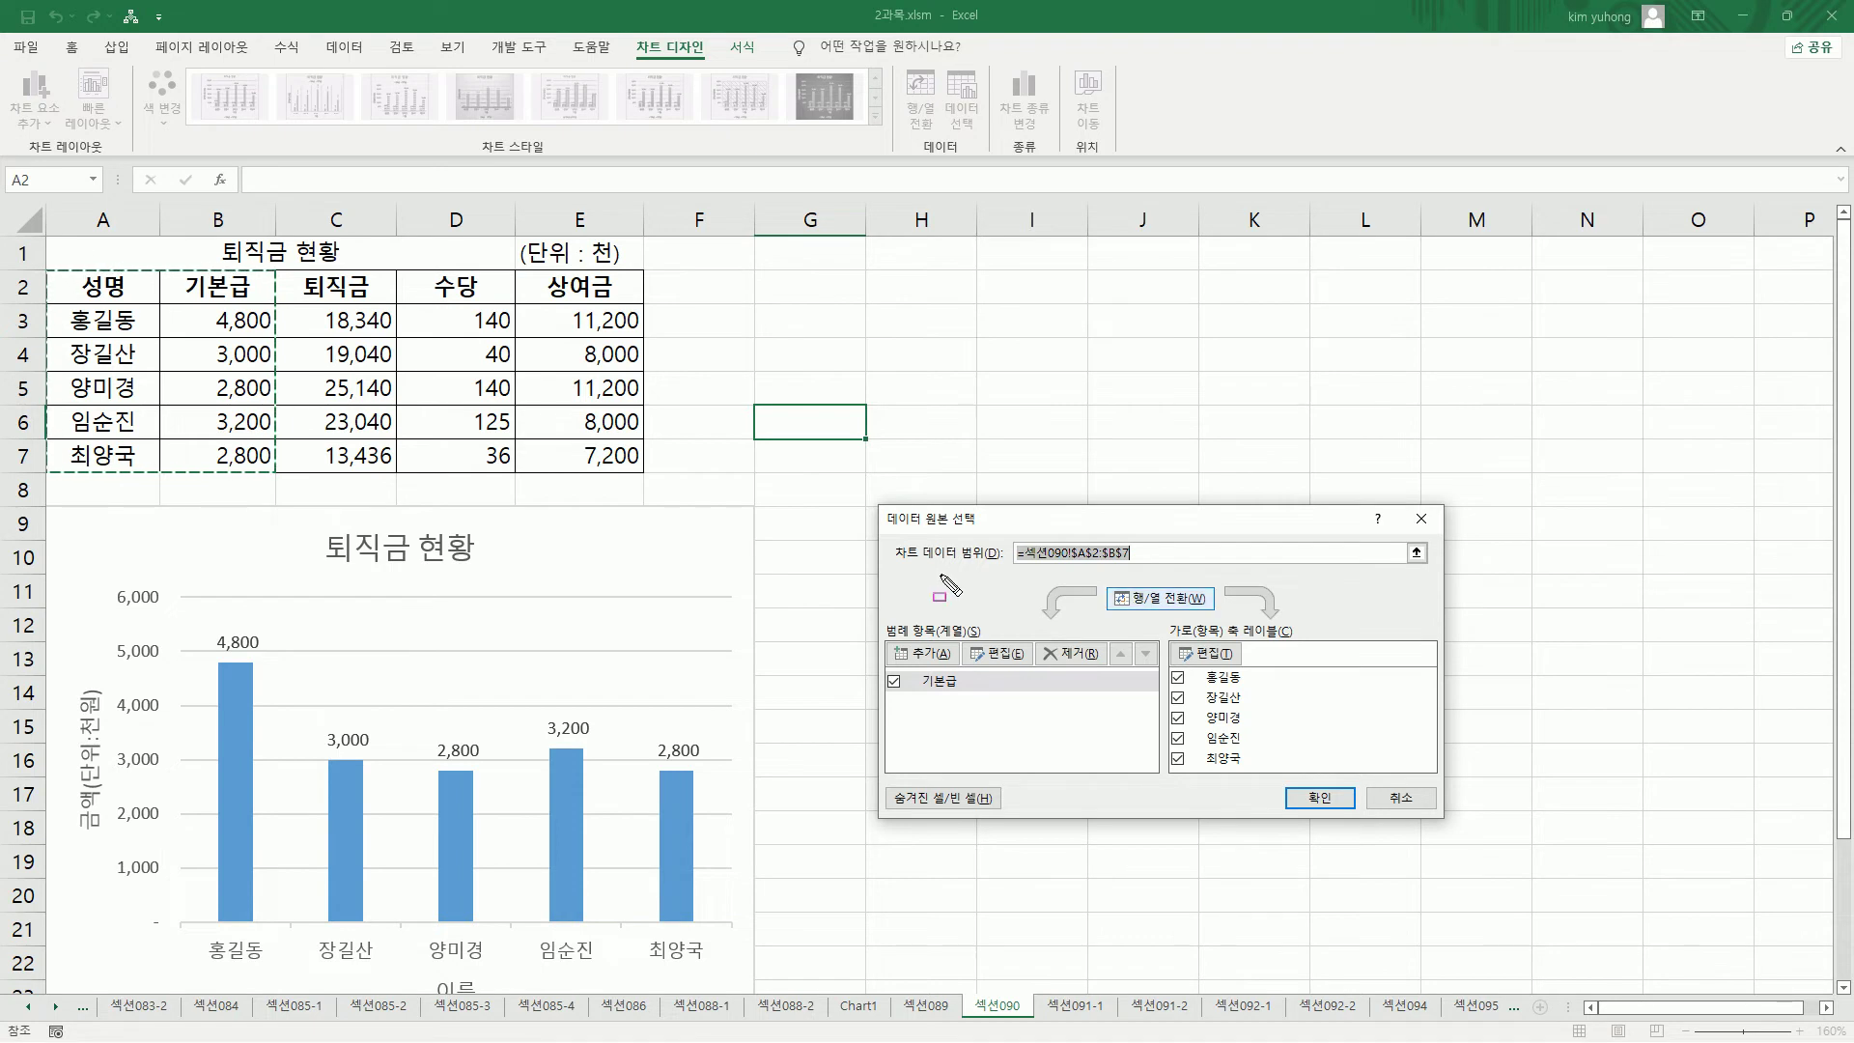
{"action": "left_click_drag", "start_coordinate": [900, 547], "coordinate": [1160, 570]}
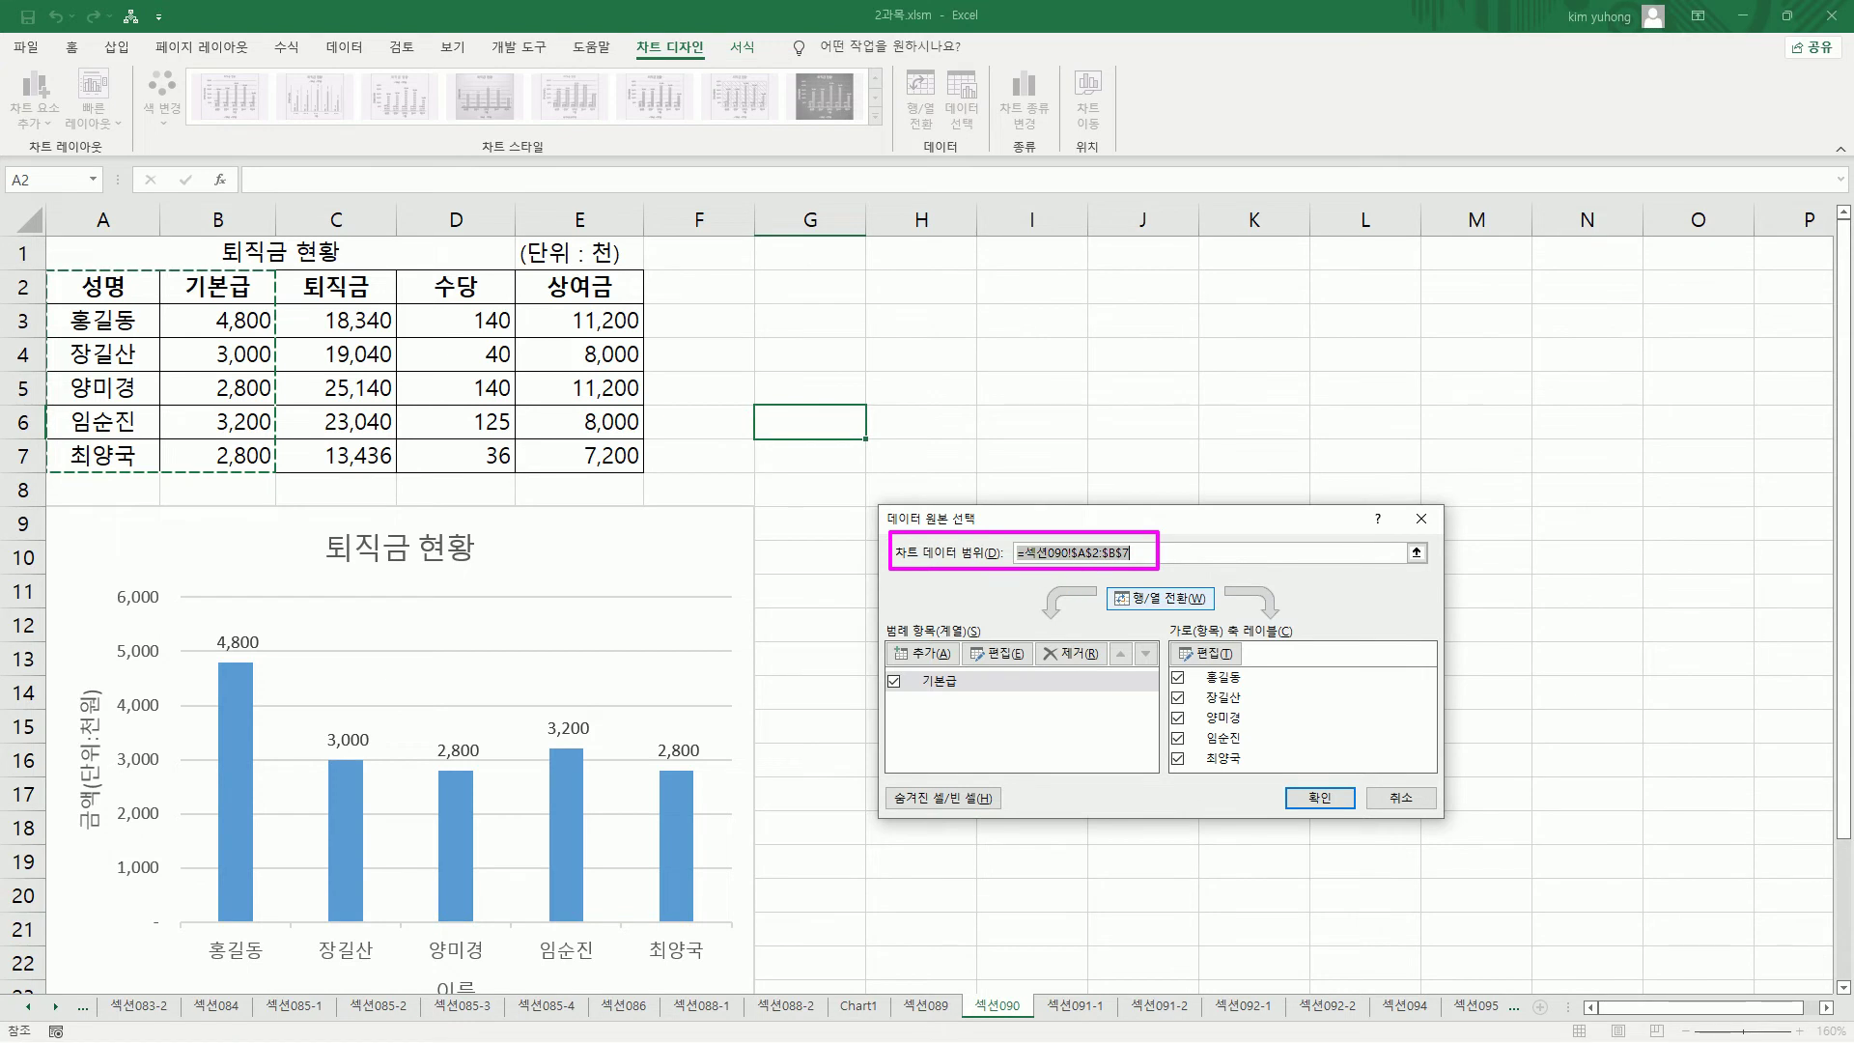
{"action": "left_click_drag", "start_coordinate": [1104, 578], "coordinate": [1223, 618]}
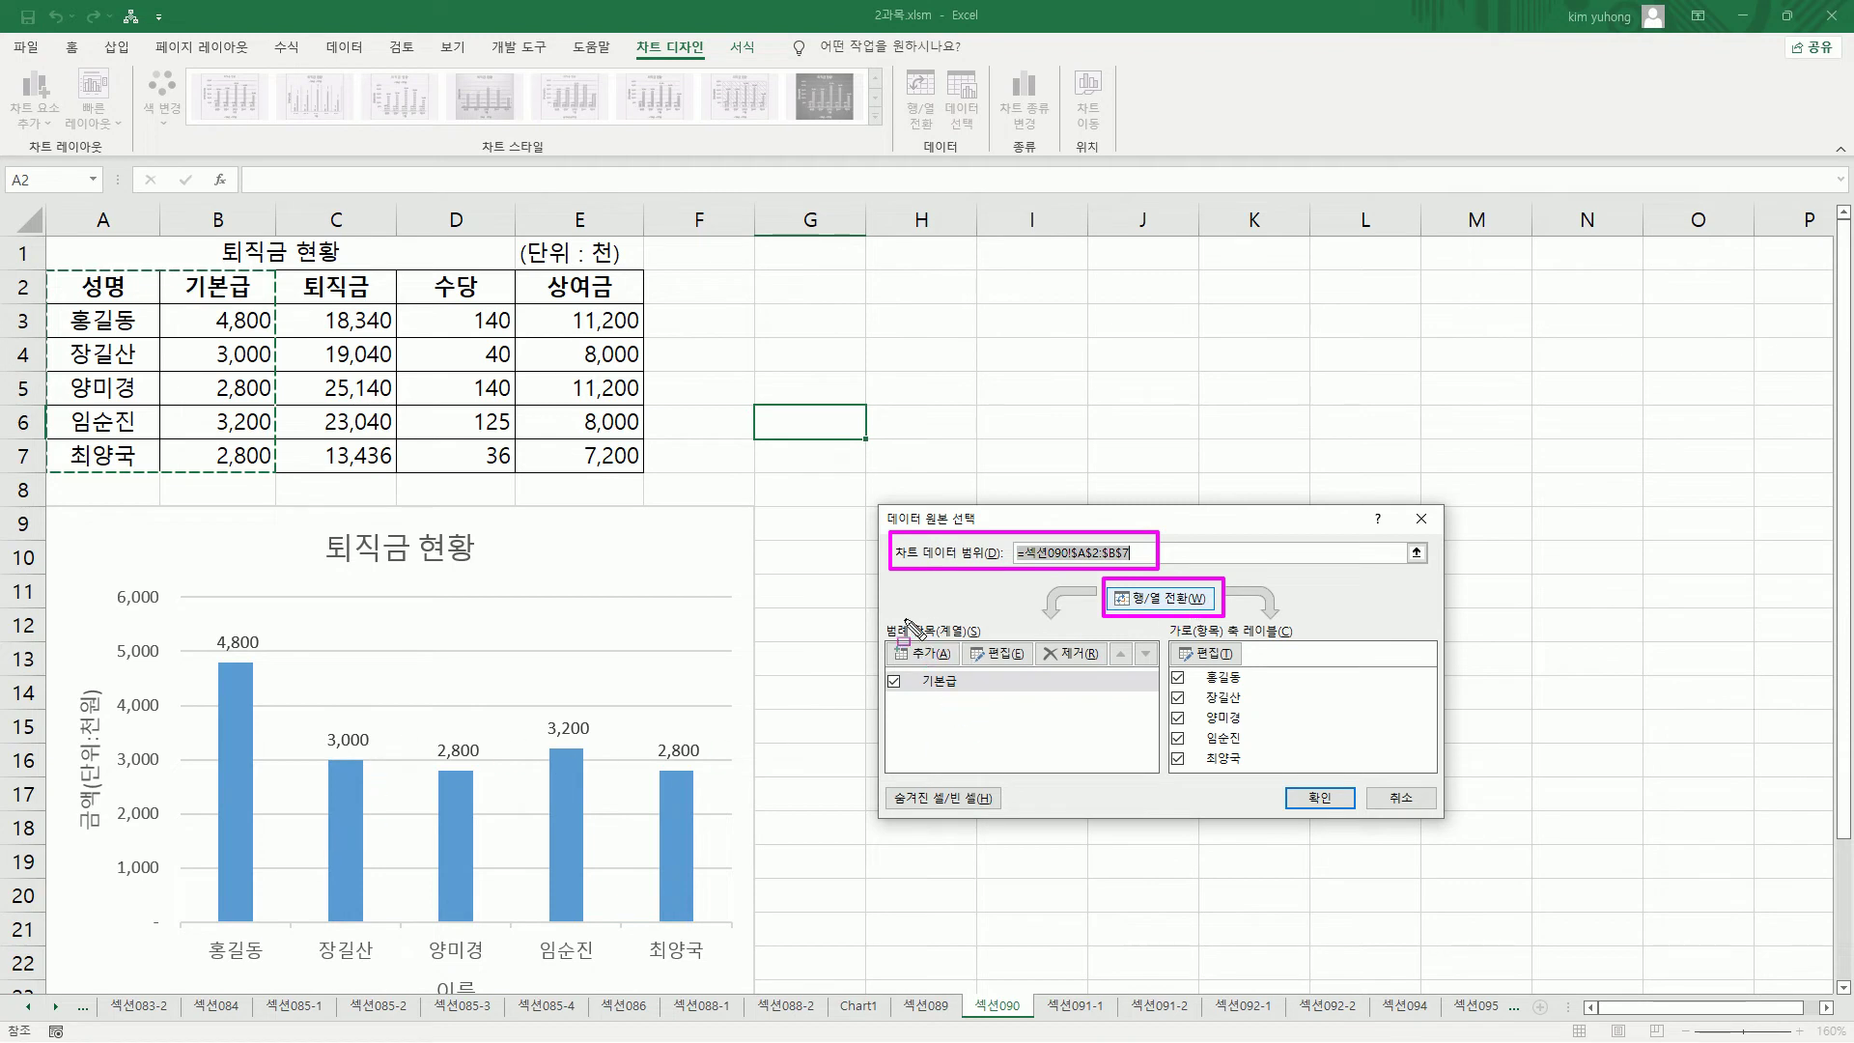
{"action": "mouse_move", "coordinate": [881, 614]}
{"action": "left_mouse_down"}
{"action": "mouse_move", "coordinate": [990, 643]}
{"action": "mouse_move", "coordinate": [961, 694]}
{"action": "mouse_move", "coordinate": [977, 701]}
{"action": "left_mouse_up"}
{"action": "left_click_drag", "start_coordinate": [1169, 616], "coordinate": [1305, 644]}
{"action": "left_click_drag", "start_coordinate": [1172, 666], "coordinate": [1261, 779]}
Switch the chart's rows and columns back and forth, ending with 기본급 as the legend series.
{"action": "left_click", "coordinate": [1157, 601]}
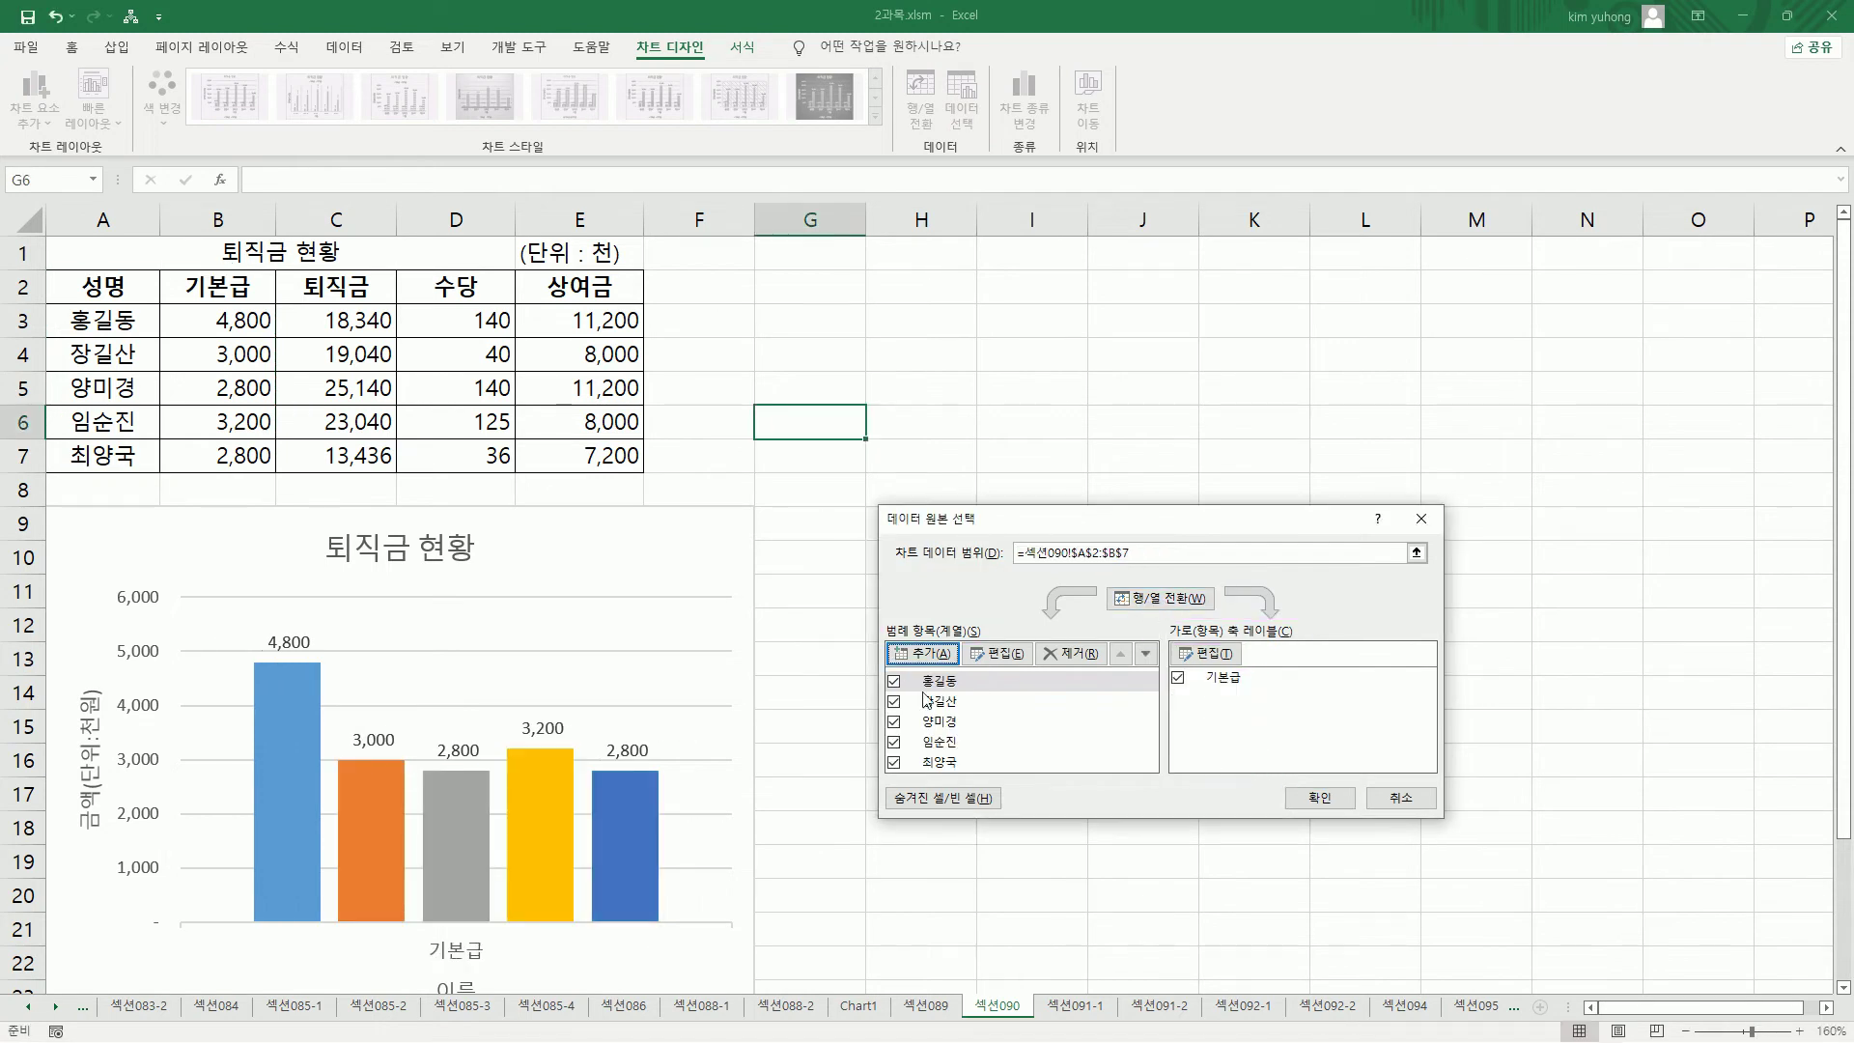
{"action": "left_click_drag", "start_coordinate": [898, 667], "coordinate": [973, 782]}
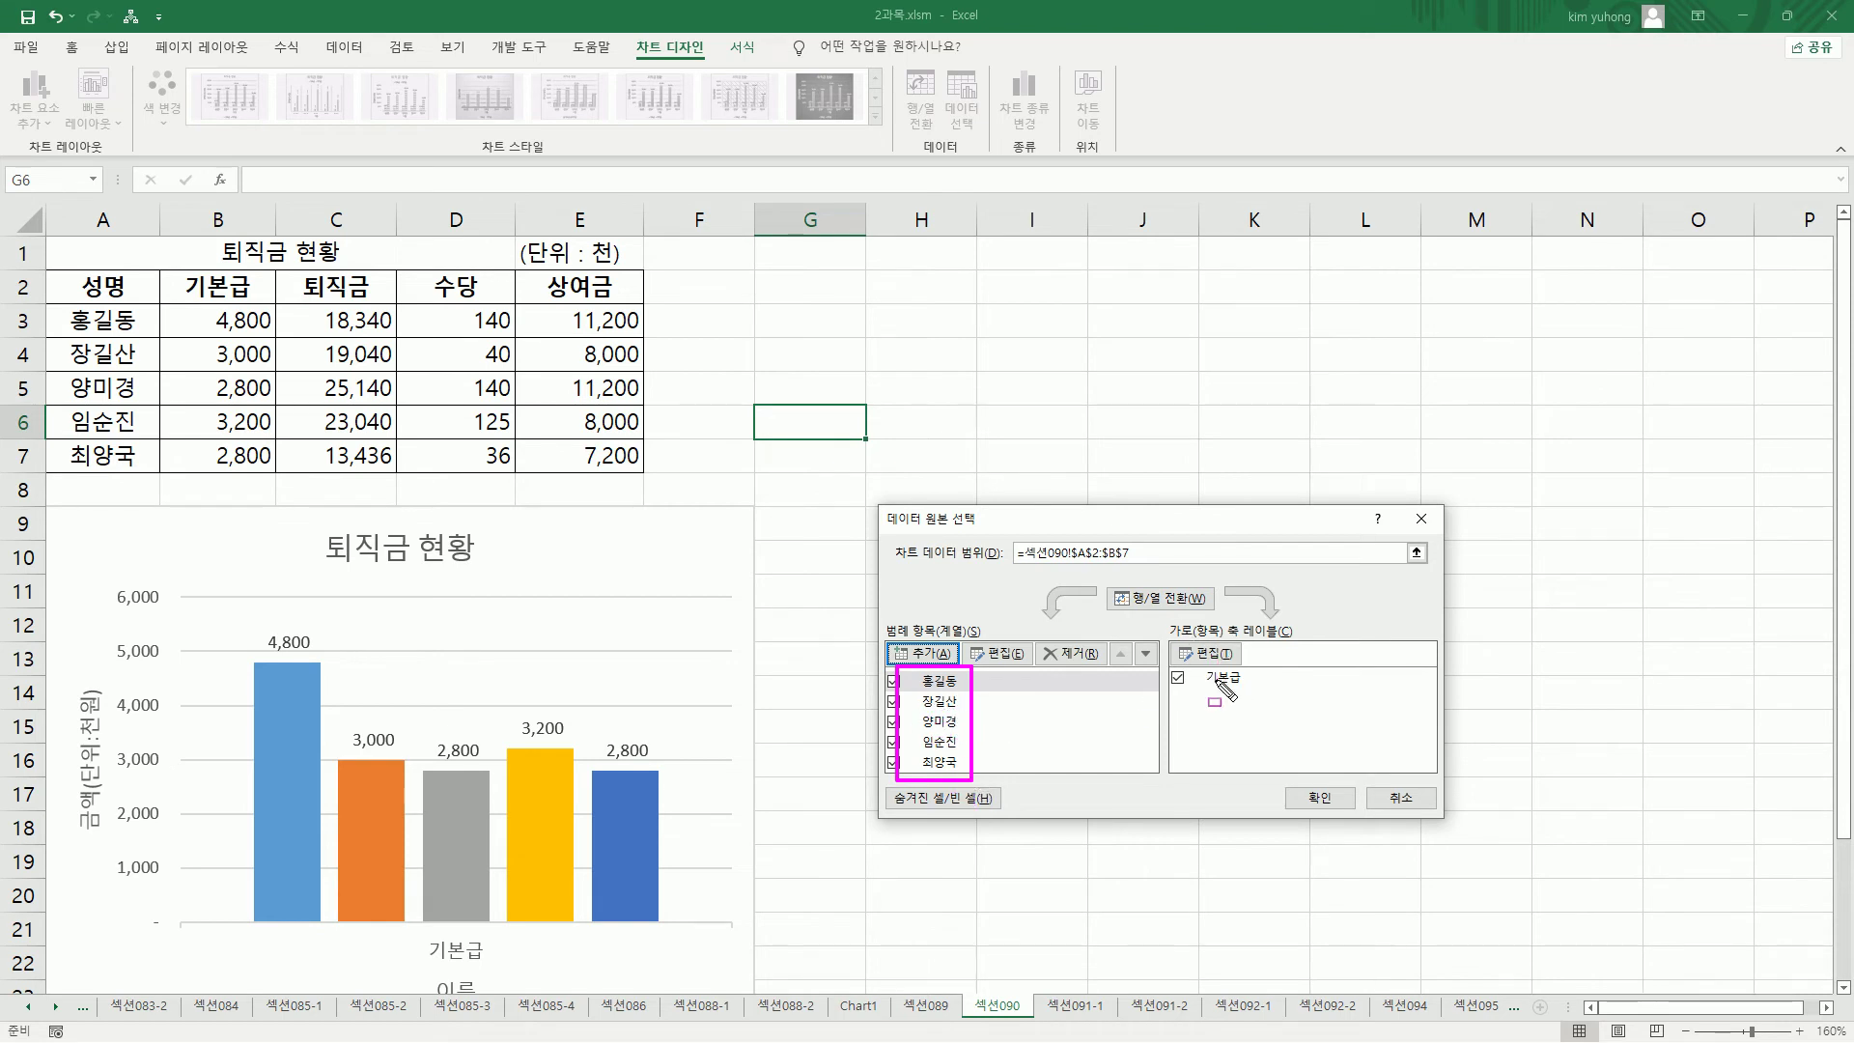
{"action": "left_click_drag", "start_coordinate": [1170, 667], "coordinate": [1253, 688]}
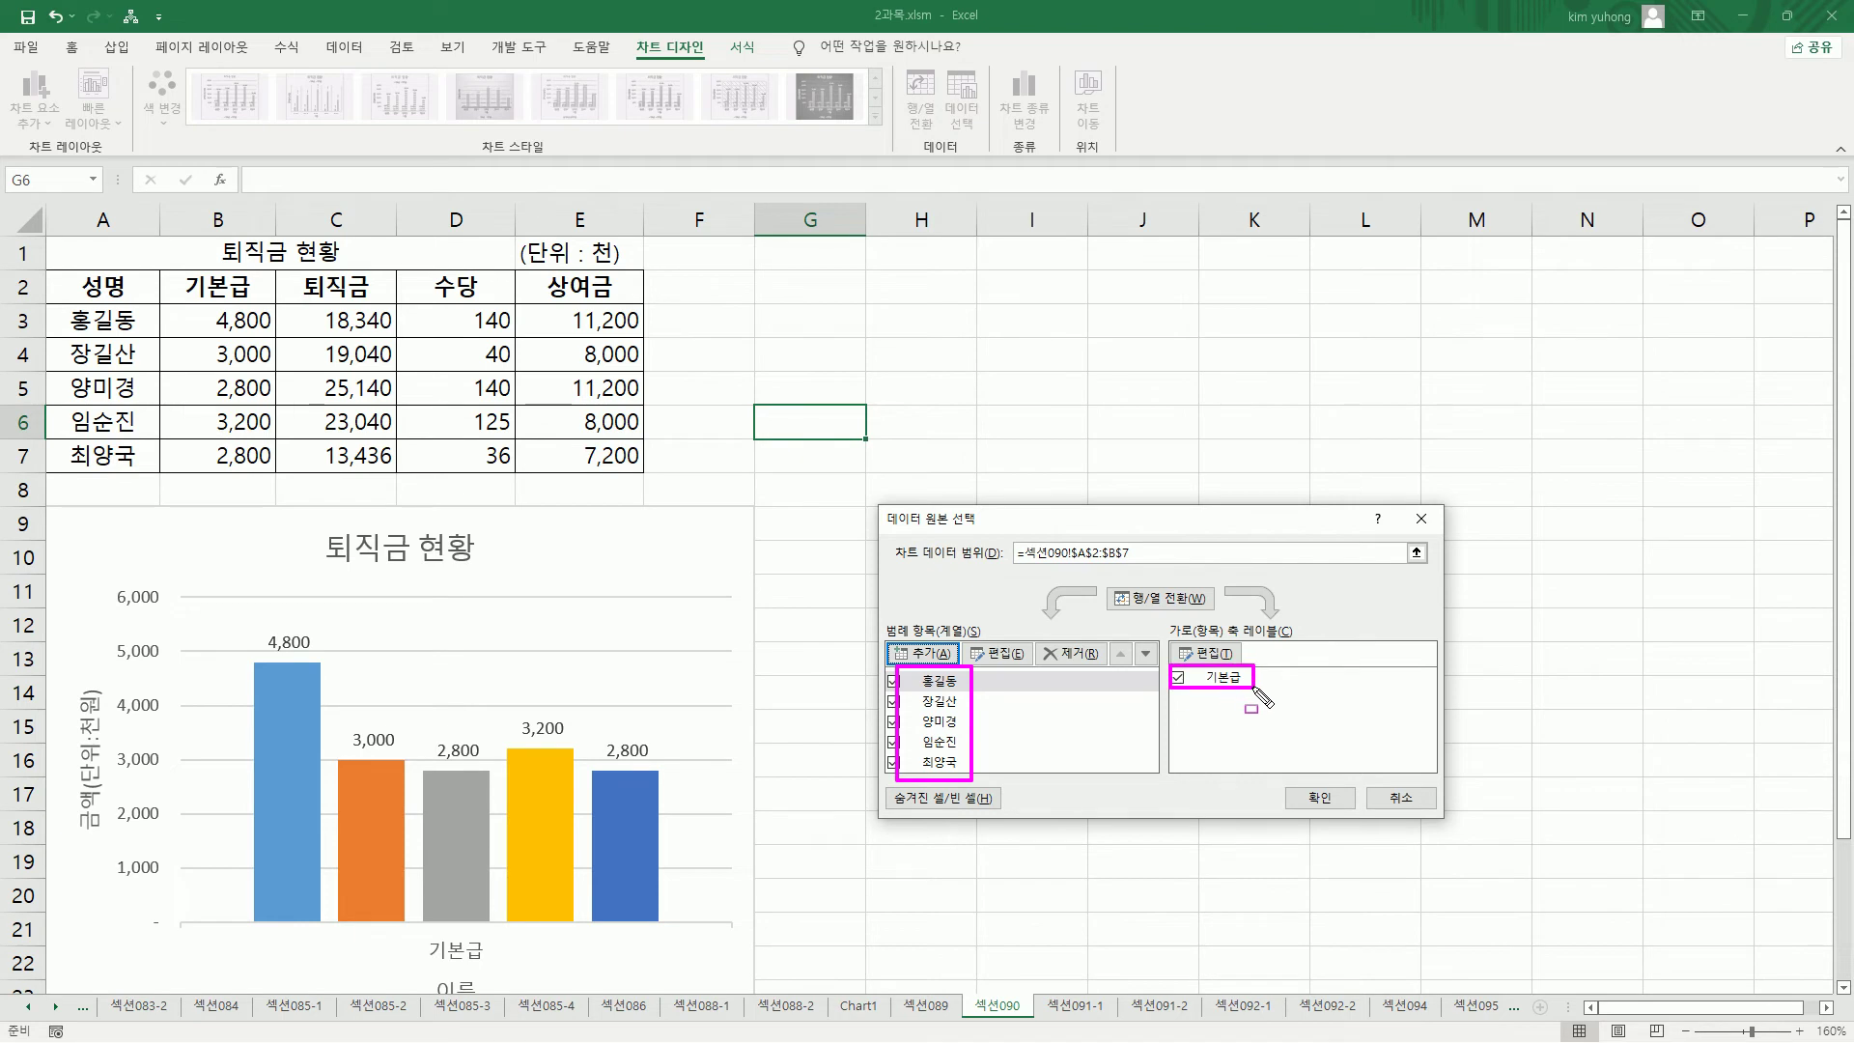
{"action": "left_click", "coordinate": [1151, 601]}
{"action": "left_click", "coordinate": [1150, 601]}
{"action": "left_click", "coordinate": [1151, 600]}
{"action": "left_click", "coordinate": [1151, 601]}
{"action": "left_click", "coordinate": [1152, 601]}
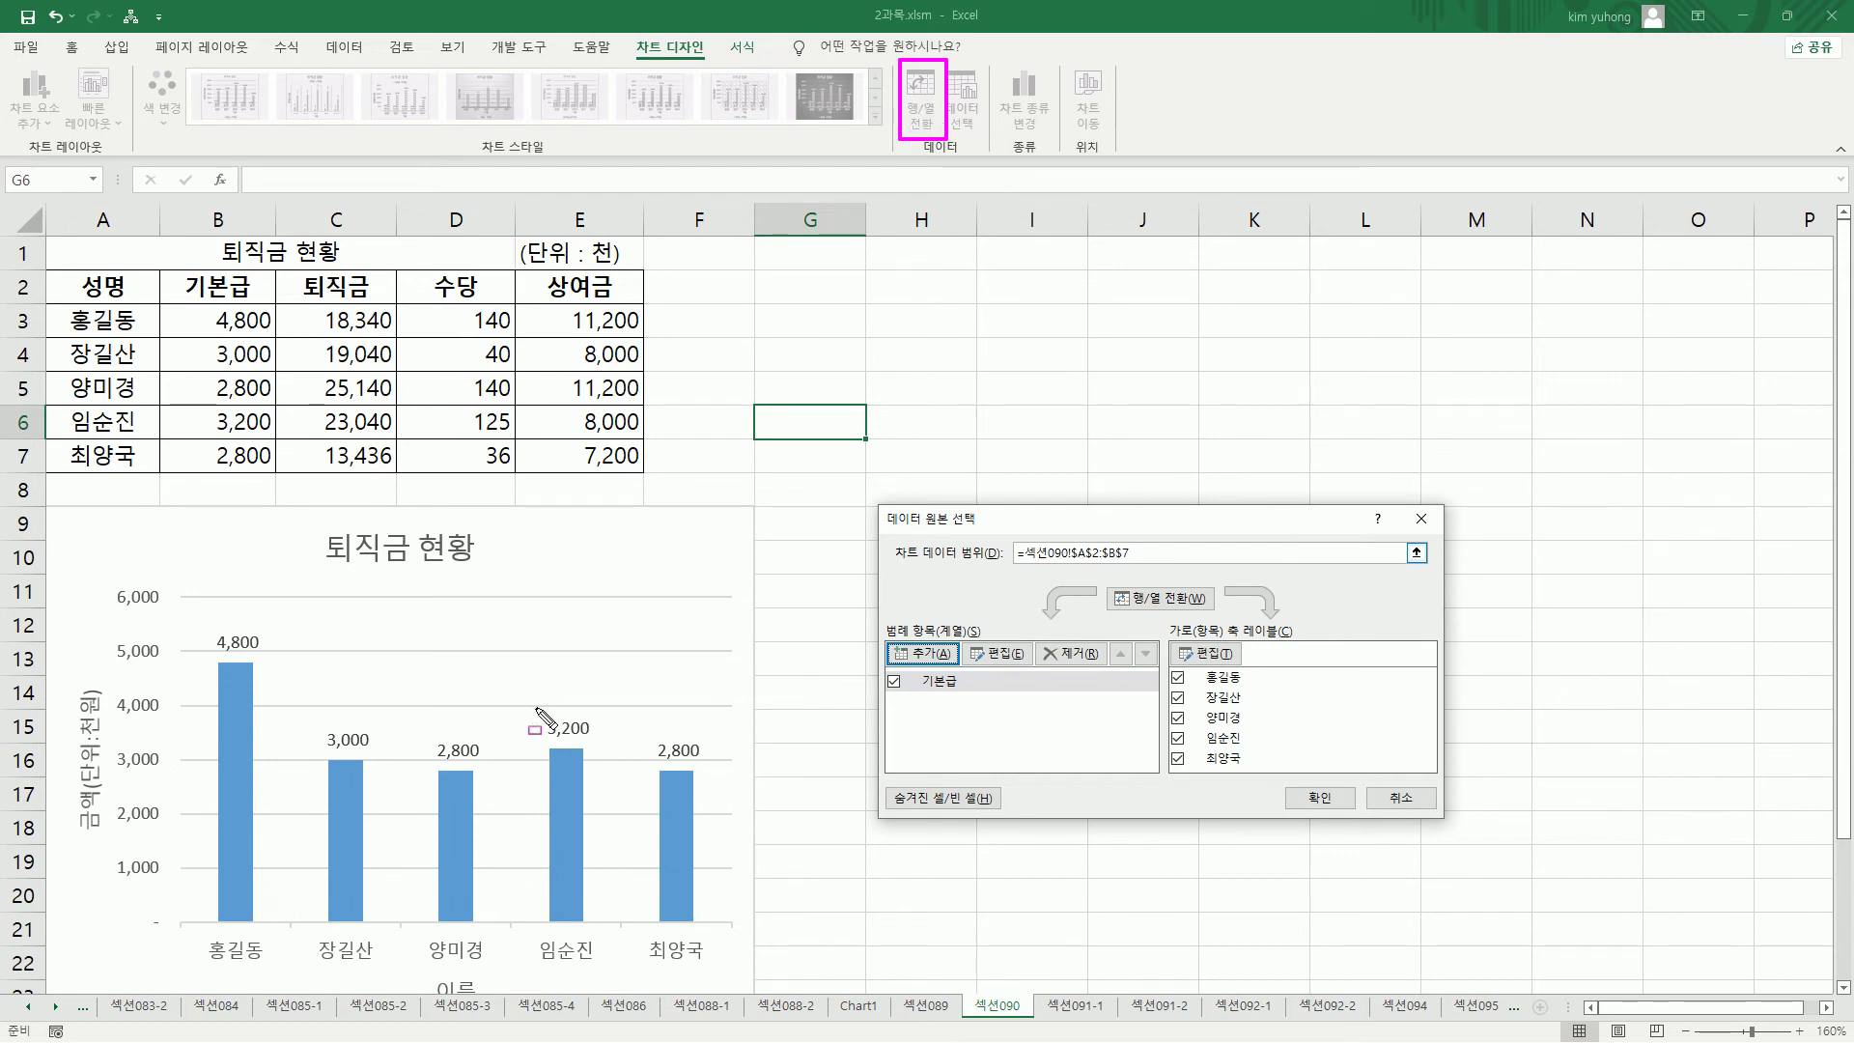
Examine the add, edit, remove and reorder options for the 기본급 legend series, and close the data source dialog.
{"action": "left_click_drag", "start_coordinate": [882, 641], "coordinate": [961, 666]}
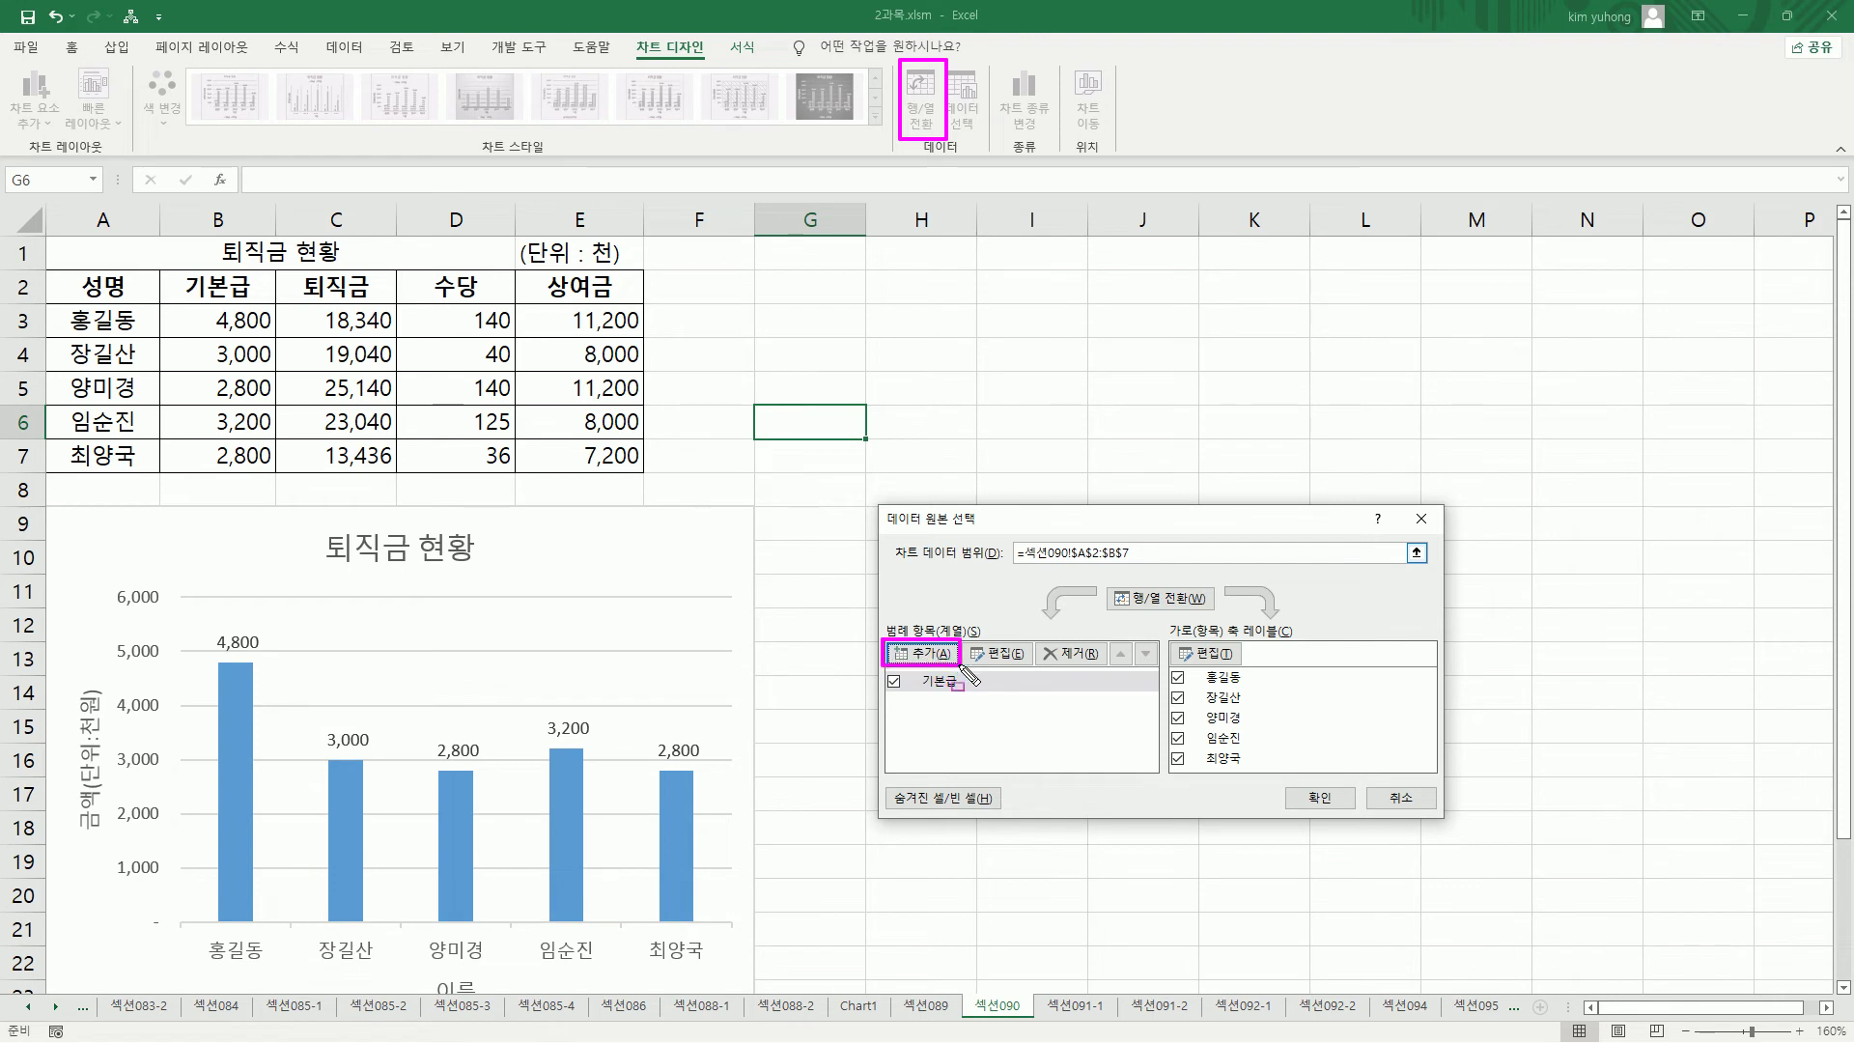
{"action": "left_click_drag", "start_coordinate": [876, 613], "coordinate": [990, 648]}
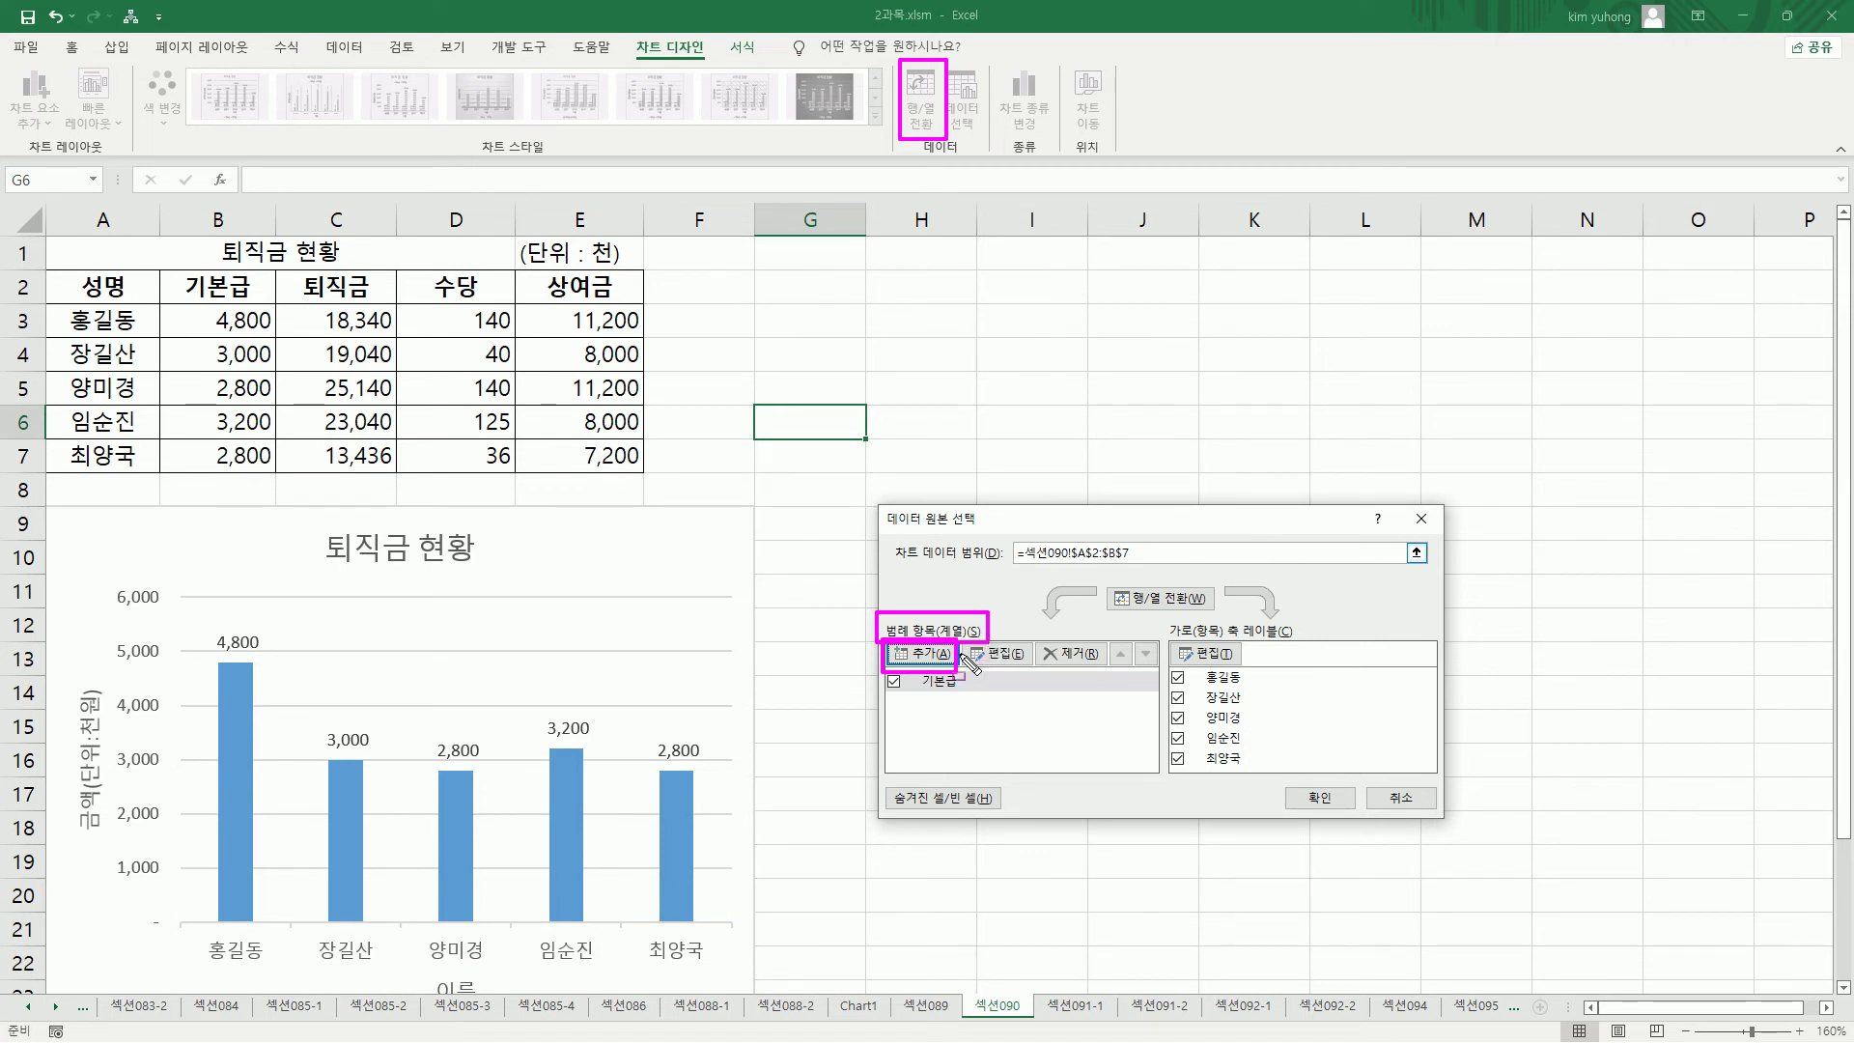
{"action": "mouse_move", "coordinate": [963, 645]}
{"action": "left_mouse_down"}
{"action": "mouse_move", "coordinate": [1045, 691]}
{"action": "mouse_move", "coordinate": [1032, 669]}
{"action": "left_mouse_up"}
{"action": "mouse_move", "coordinate": [1039, 636]}
{"action": "left_mouse_down"}
{"action": "mouse_move", "coordinate": [1082, 681]}
{"action": "mouse_move", "coordinate": [1110, 672]}
{"action": "left_mouse_up"}
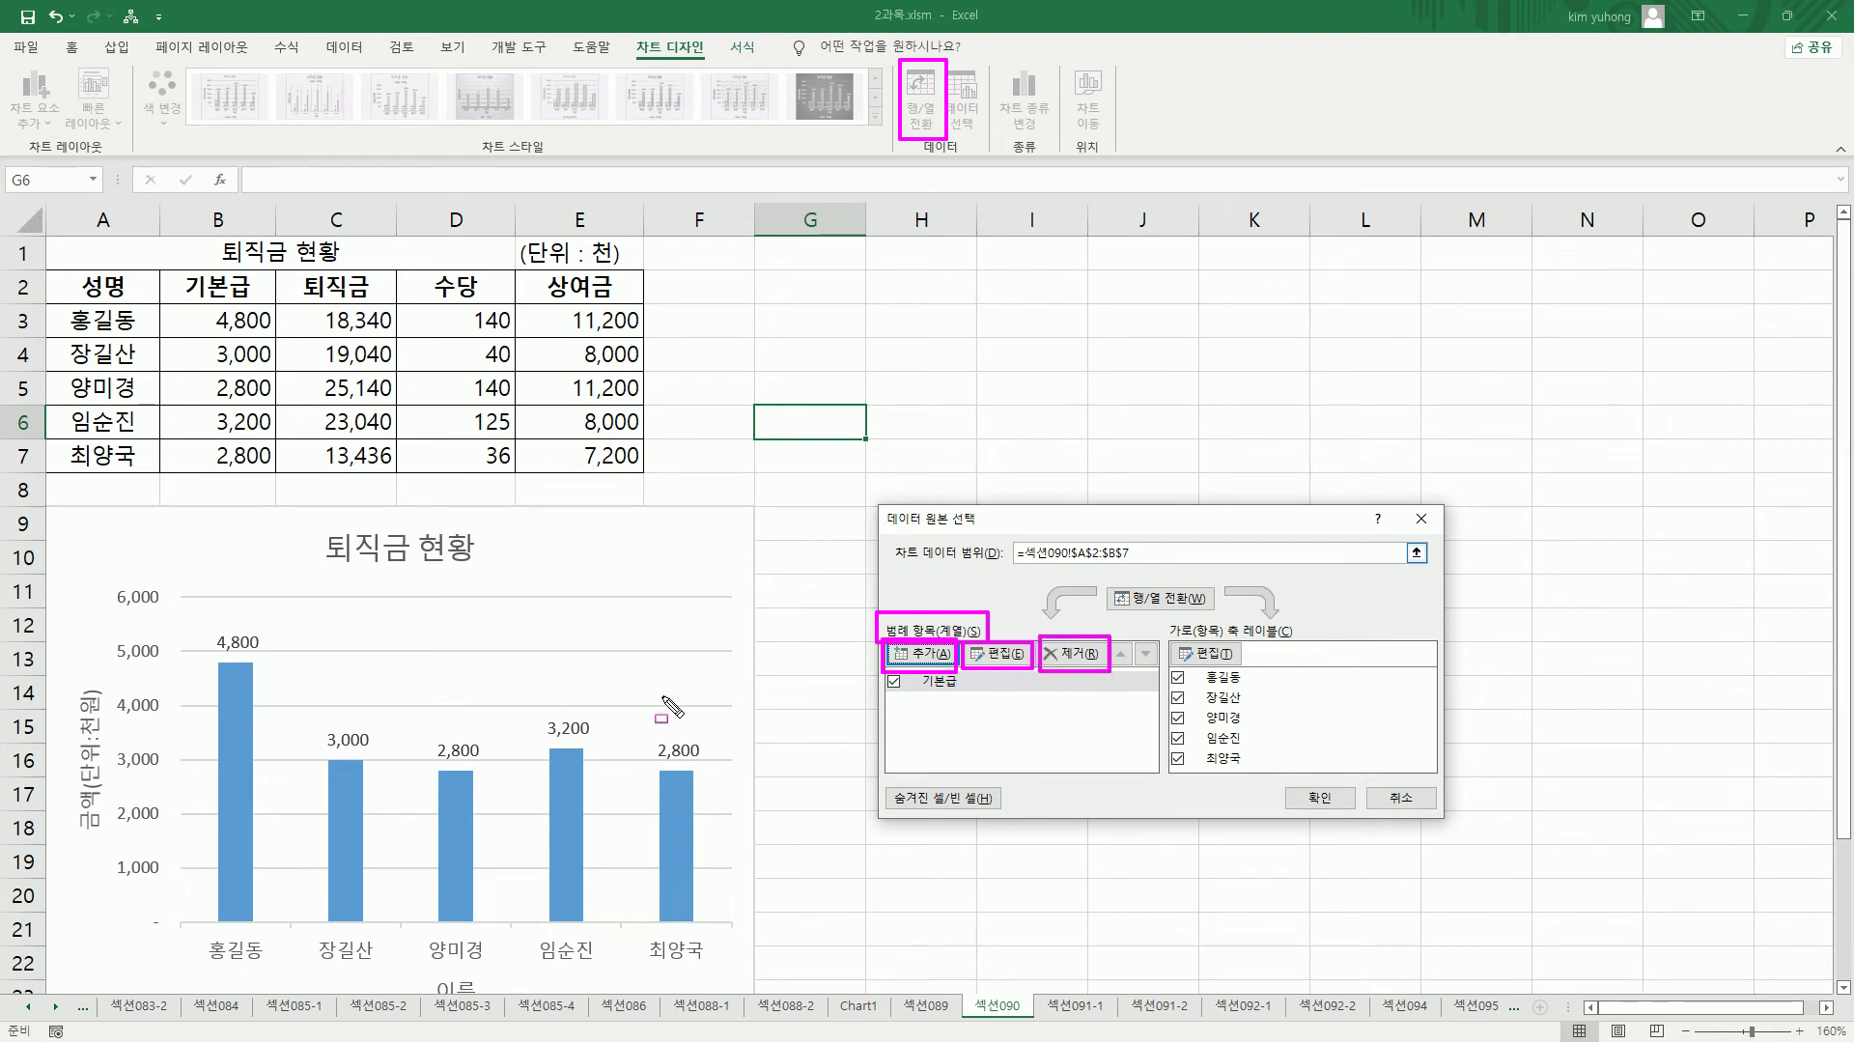
{"action": "key", "text": "Escape"}
{"action": "left_click_drag", "start_coordinate": [1106, 628], "coordinate": [1164, 678]}
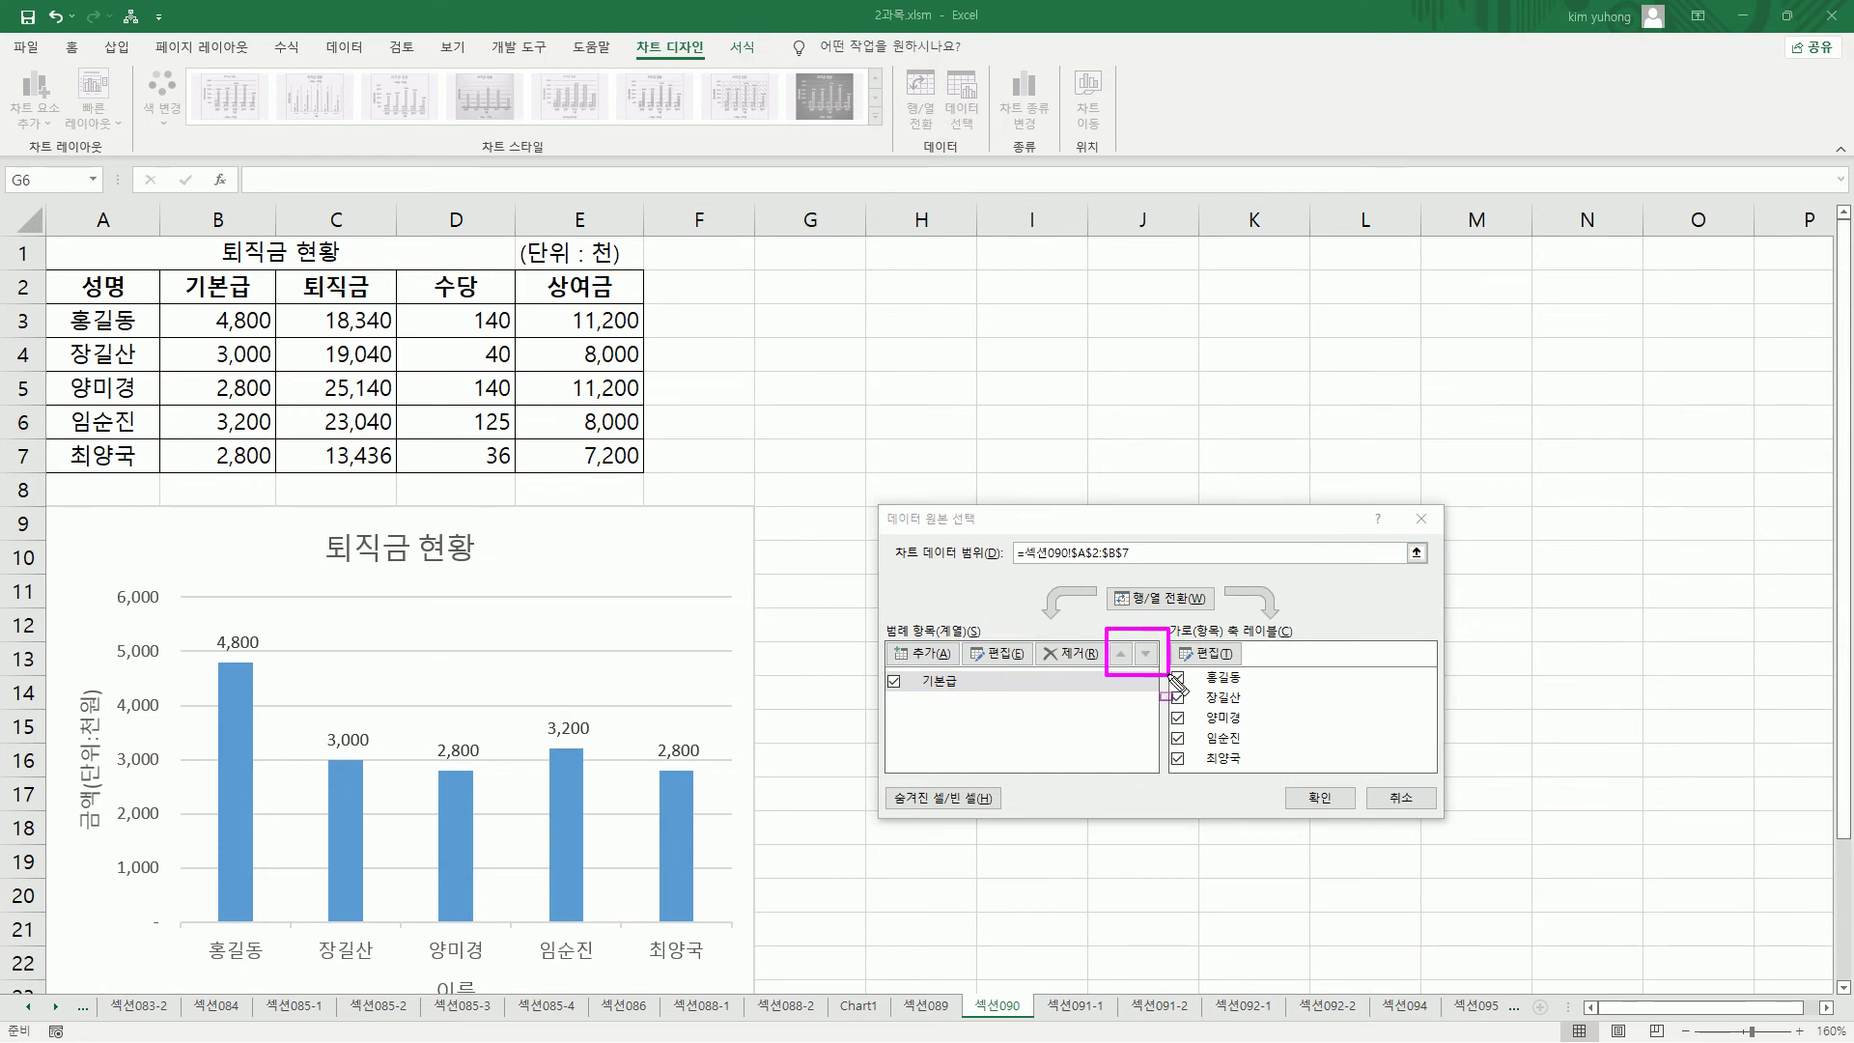
{"action": "key", "text": "Escape"}
{"action": "left_click", "coordinate": [925, 683]}
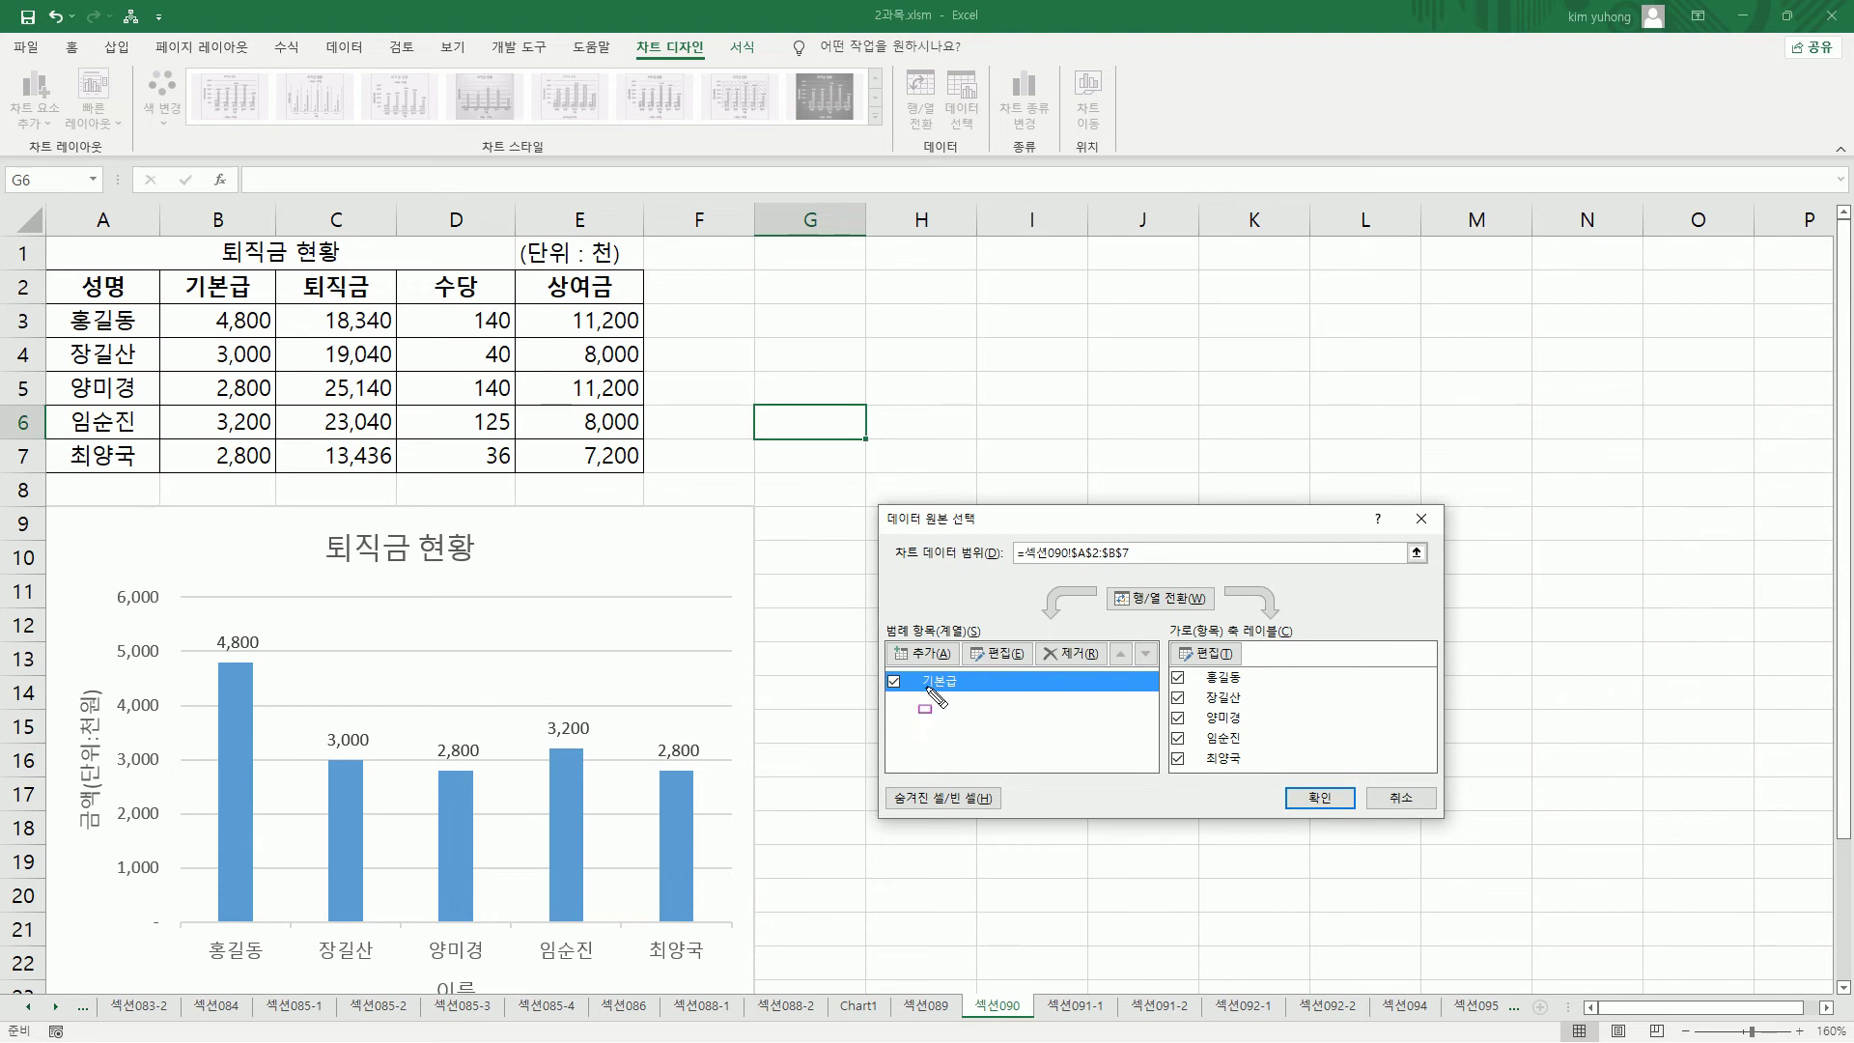
{"action": "left_click_drag", "start_coordinate": [1092, 664], "coordinate": [1164, 668]}
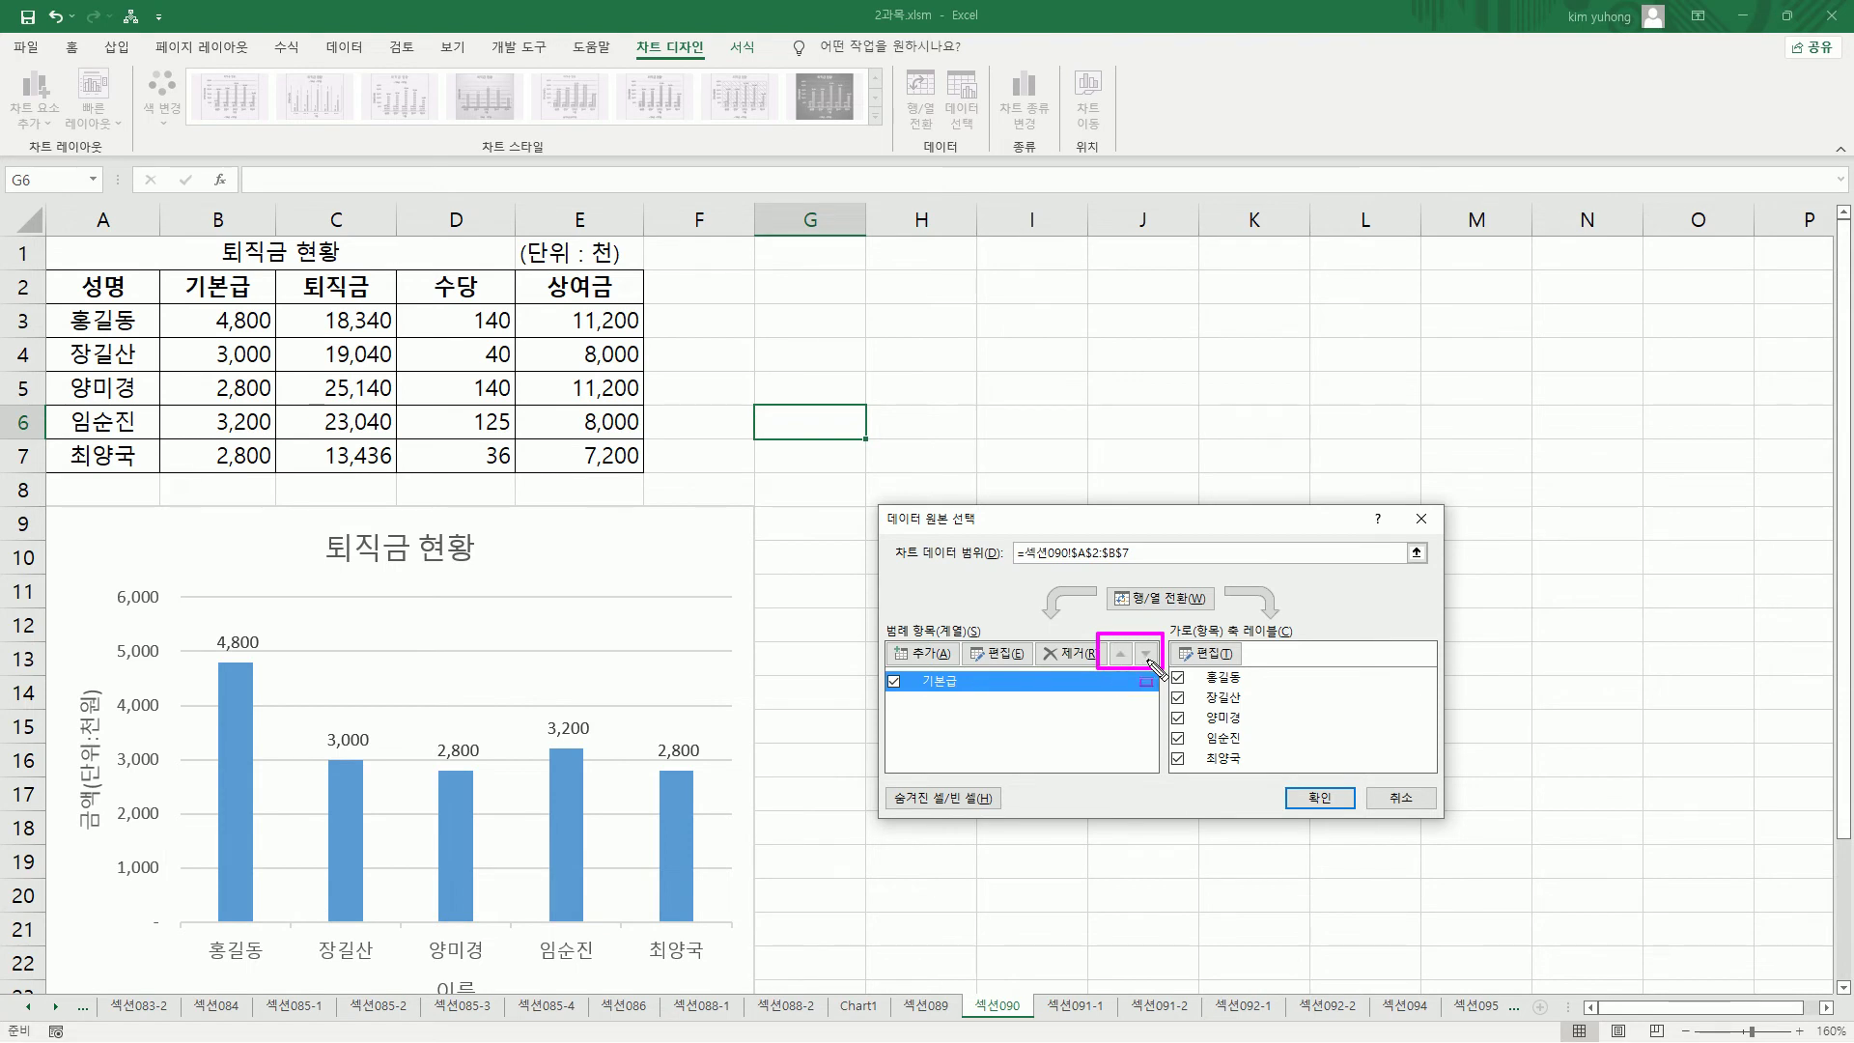
{"action": "mouse_move", "coordinate": [882, 502]}
{"action": "left_mouse_down"}
{"action": "mouse_move", "coordinate": [1062, 744]}
{"action": "mouse_move", "coordinate": [1459, 828]}
{"action": "left_mouse_up"}
{"action": "key", "text": "Escape"}
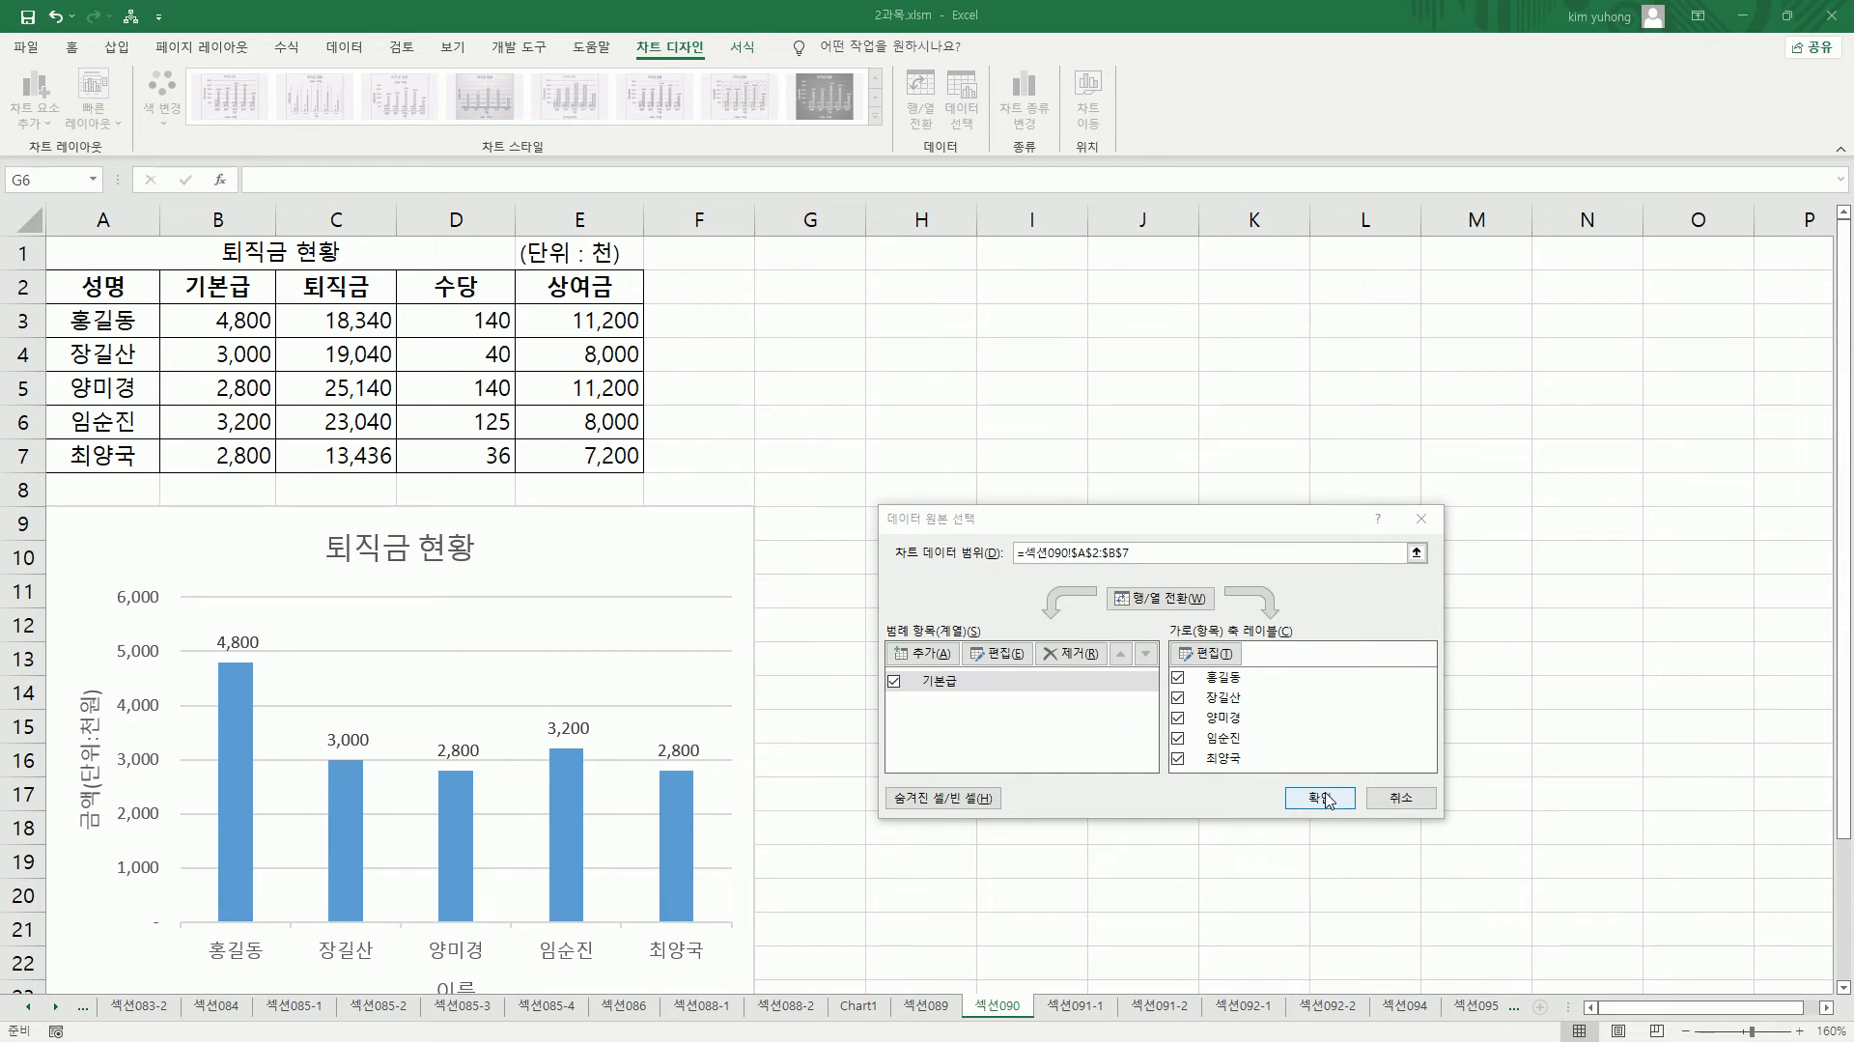
{"action": "left_click", "coordinate": [1321, 807]}
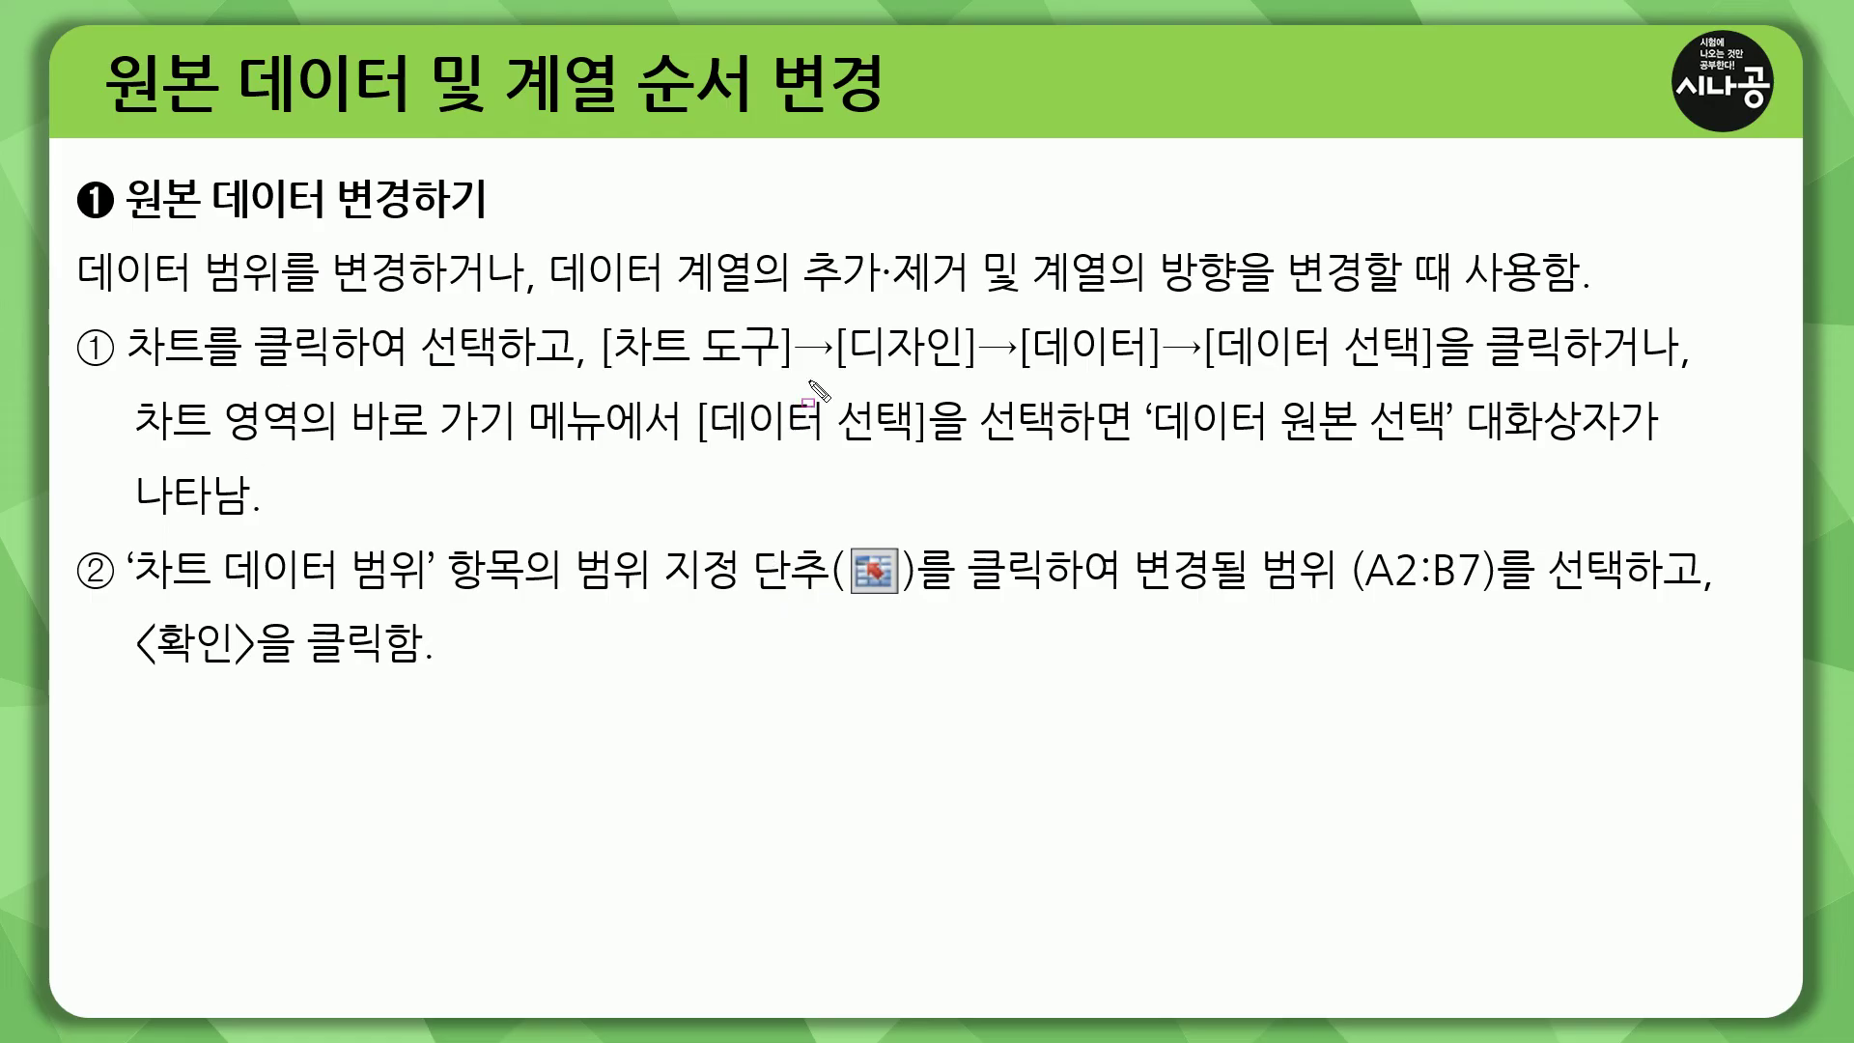
{"action": "left_click_drag", "start_coordinate": [591, 373], "coordinate": [1468, 373]}
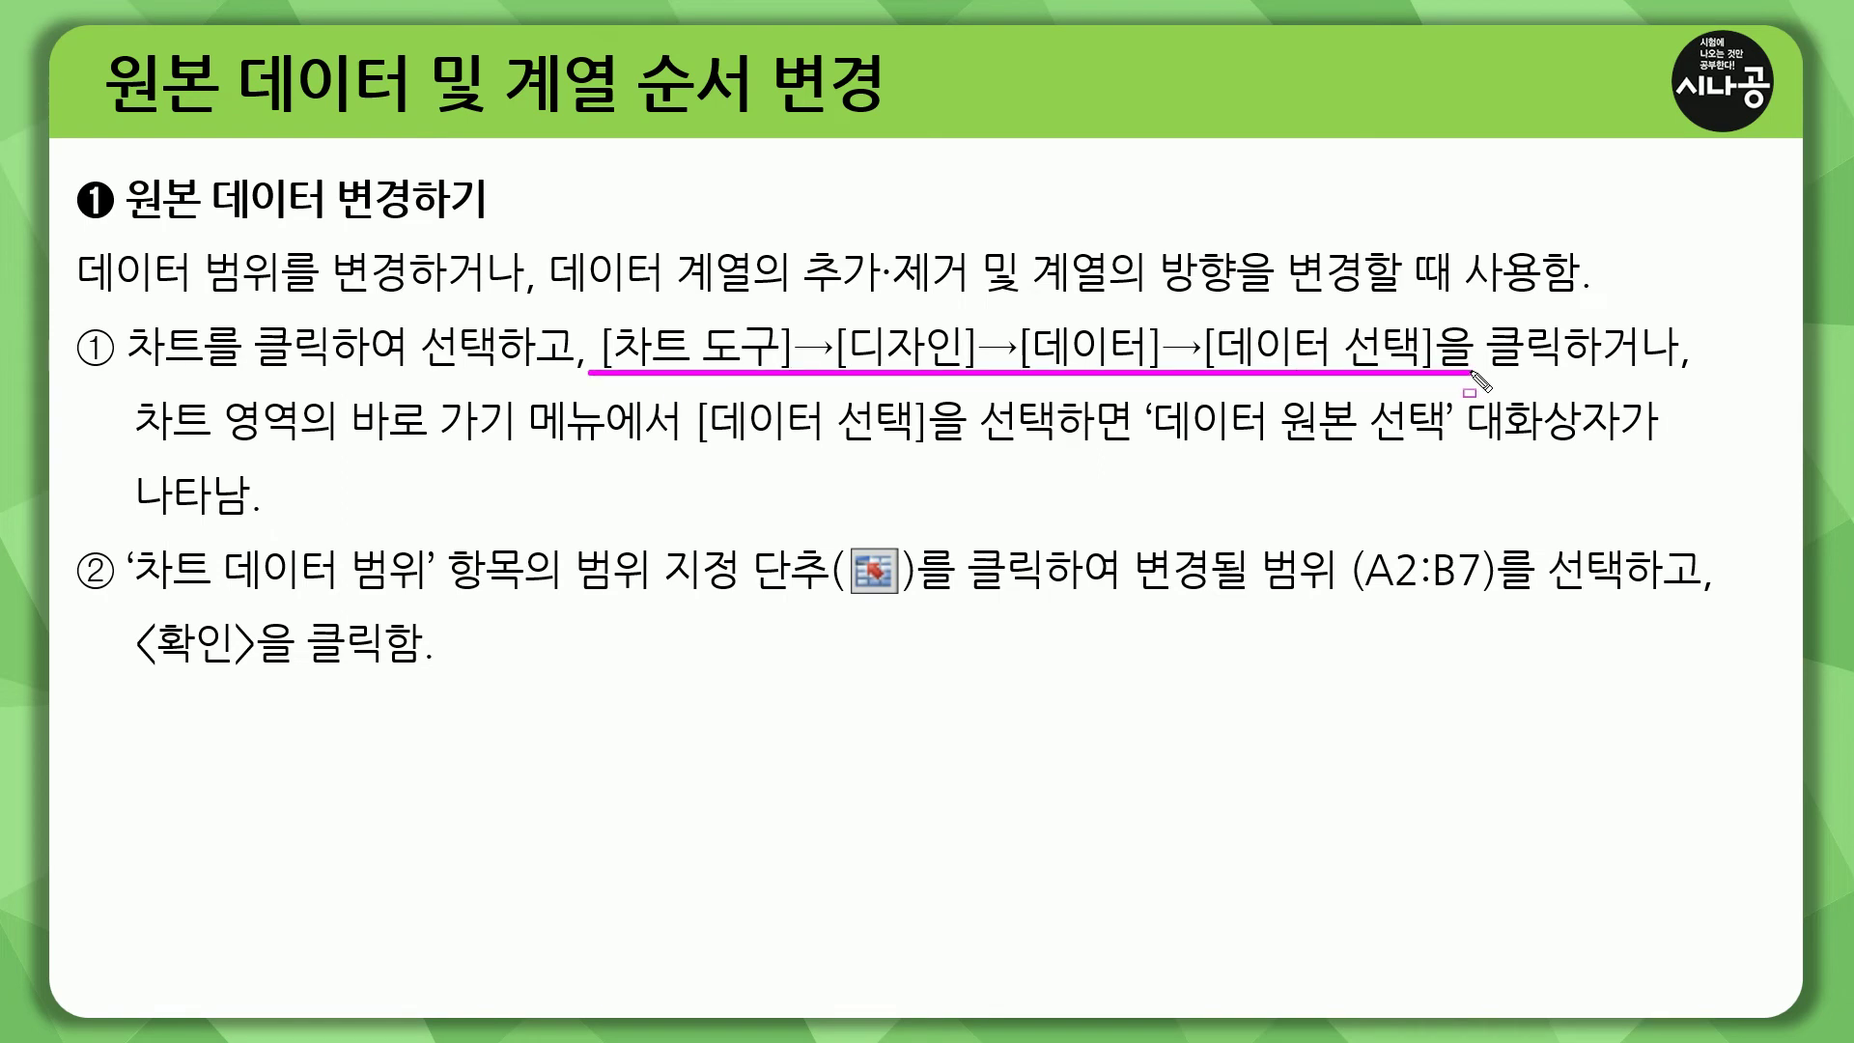